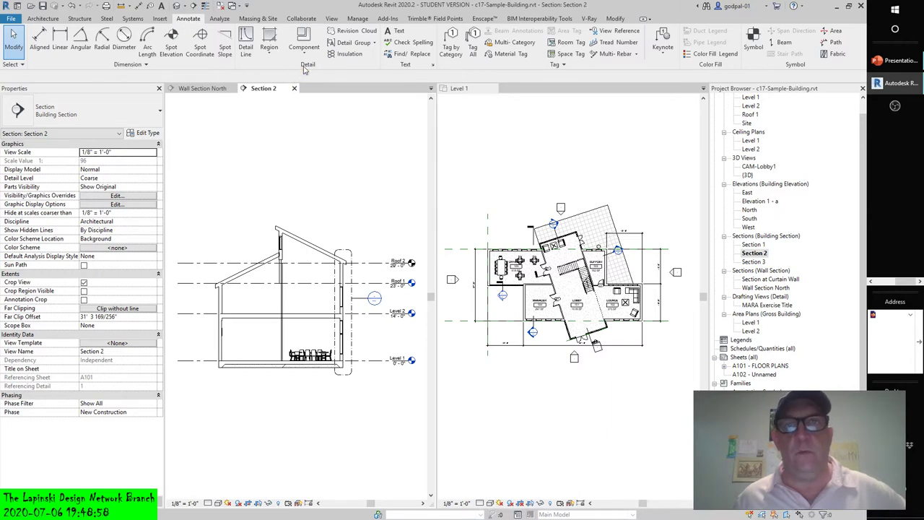
# Step: Open the Component drop-down in the Annotate tab's Detail panel to see the placeable component kinds
pyautogui.click(304, 54)
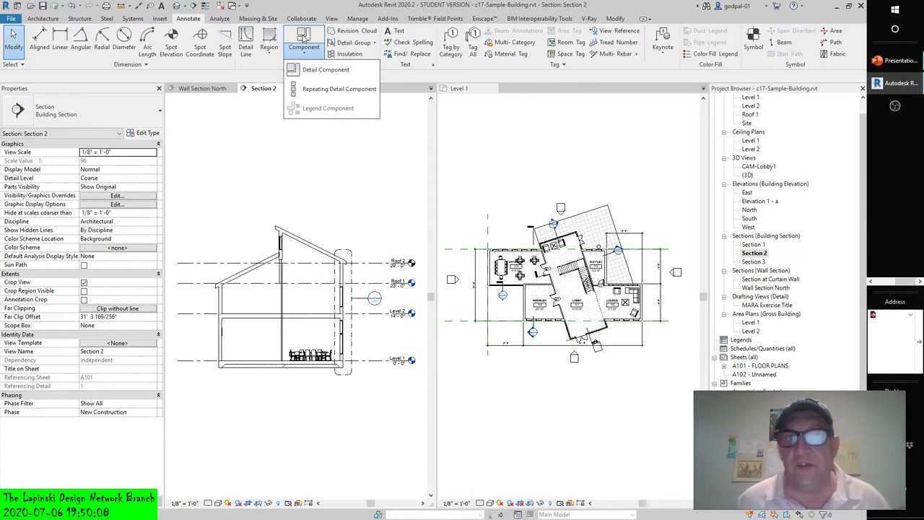
# Step: Start placing a Detail Component and browse its type list, keeping Corrugated Wall Tie-Section 24 ga. Corrugated Tie
pyautogui.click(303, 38)
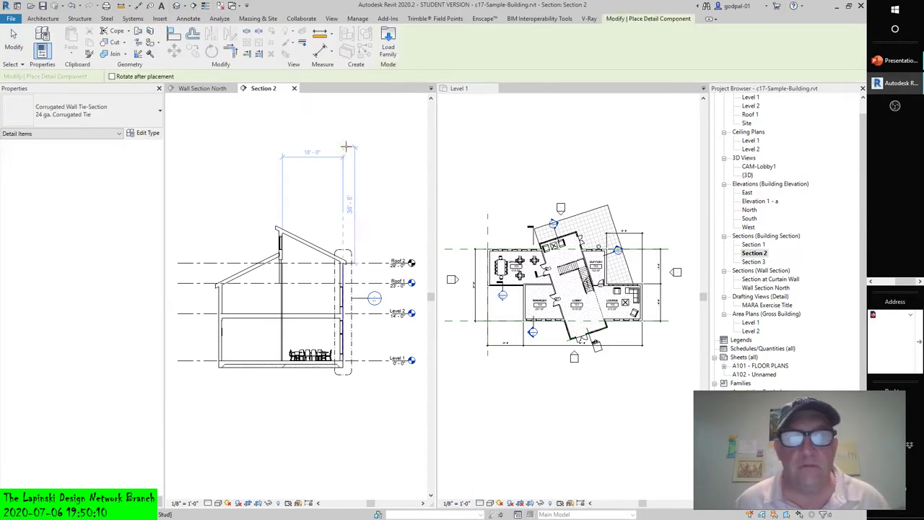
pyautogui.click(84, 126)
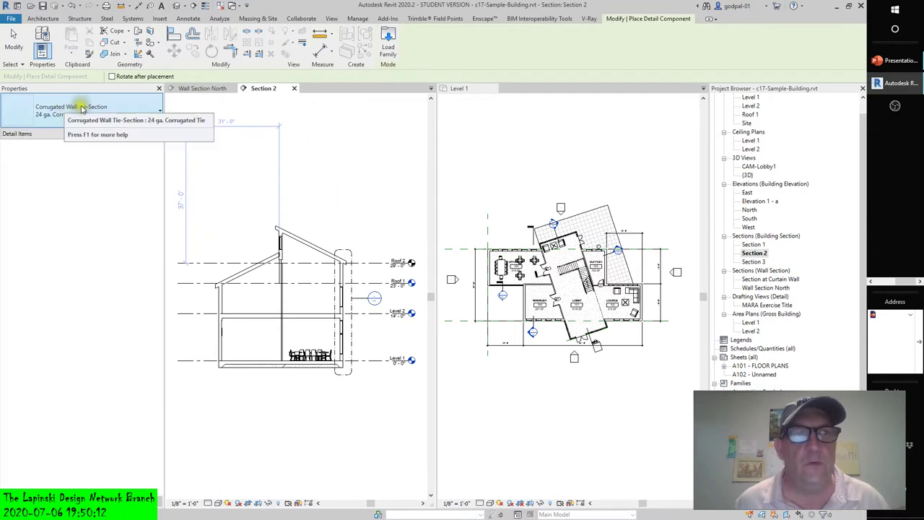
pyautogui.click(43, 120)
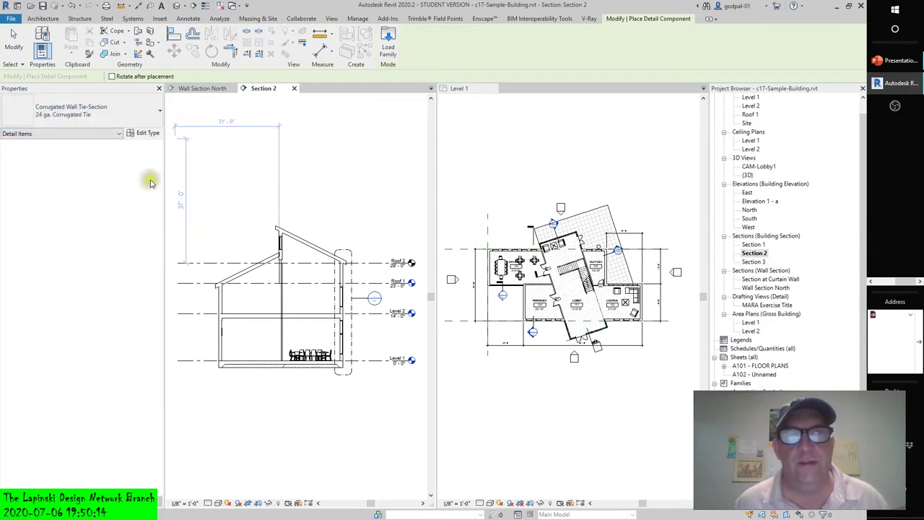
pyautogui.click(159, 113)
pyautogui.scroll(-2, 43, 217)
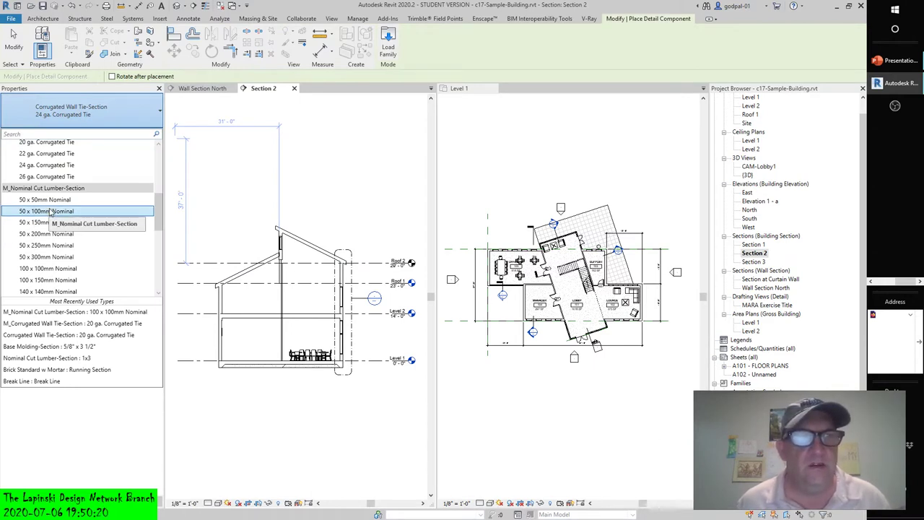
pyautogui.scroll(-2, 51, 210)
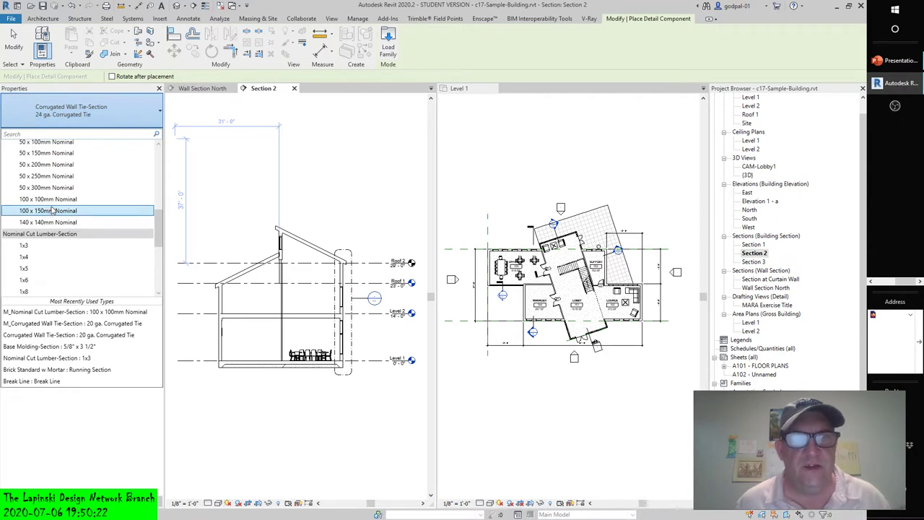
pyautogui.scroll(-1, 53, 210)
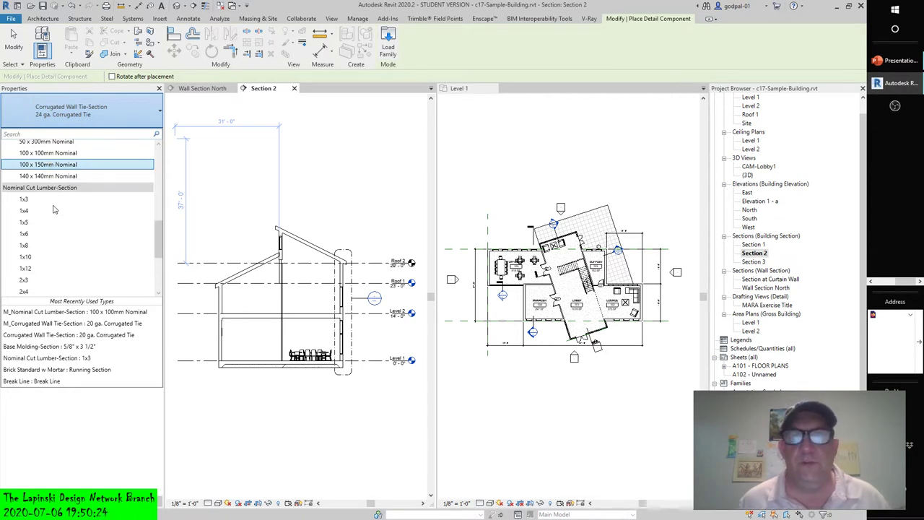
pyautogui.scroll(-2, 55, 207)
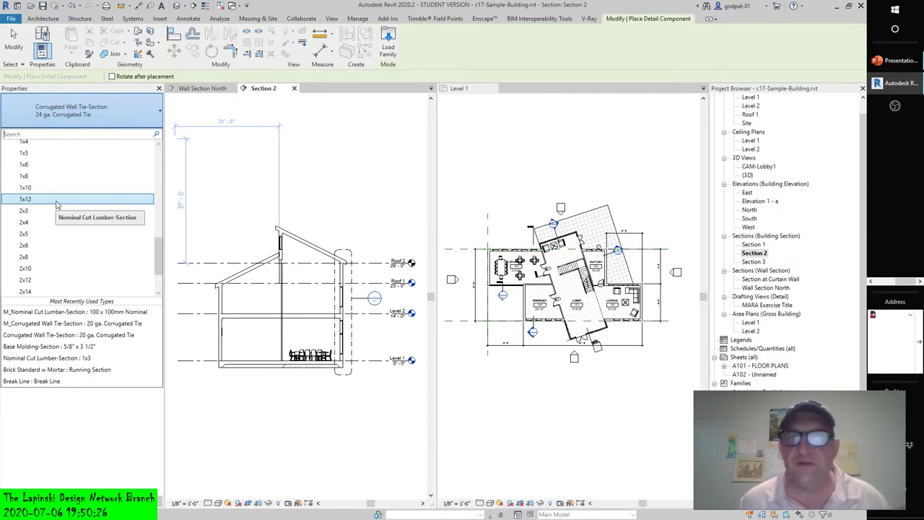
pyautogui.scroll(-2, 58, 205)
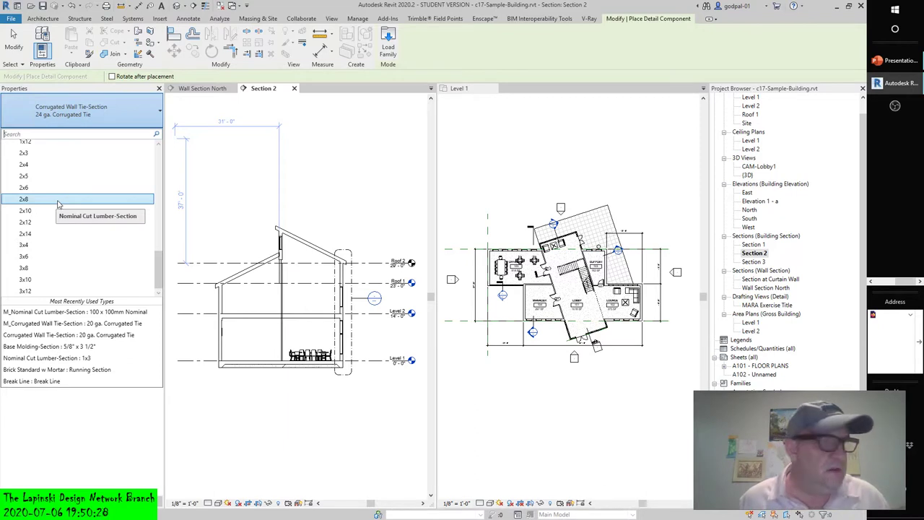
pyautogui.scroll(5, 71, 195)
pyautogui.scroll(5, 71, 195)
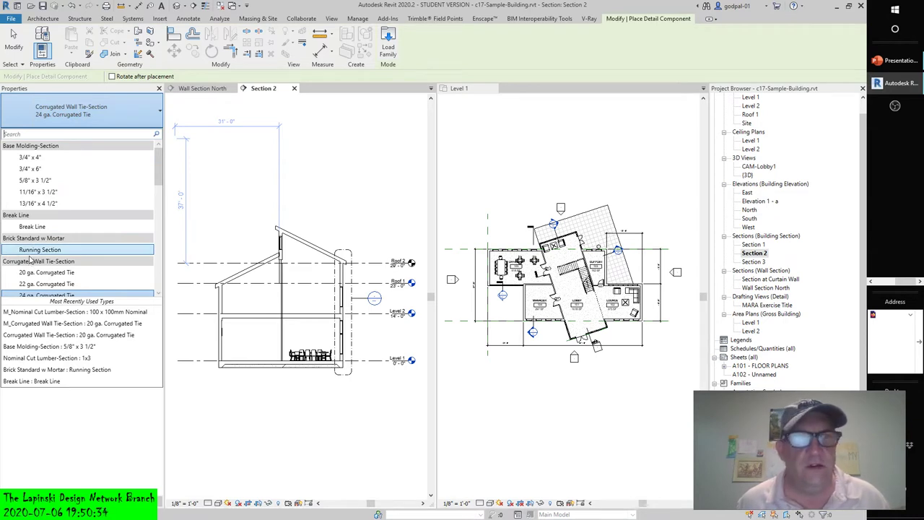
# Step: From the corrugated tie's Type Properties, start loading a family and browse to the US Imperial library
pyautogui.press('Escape')
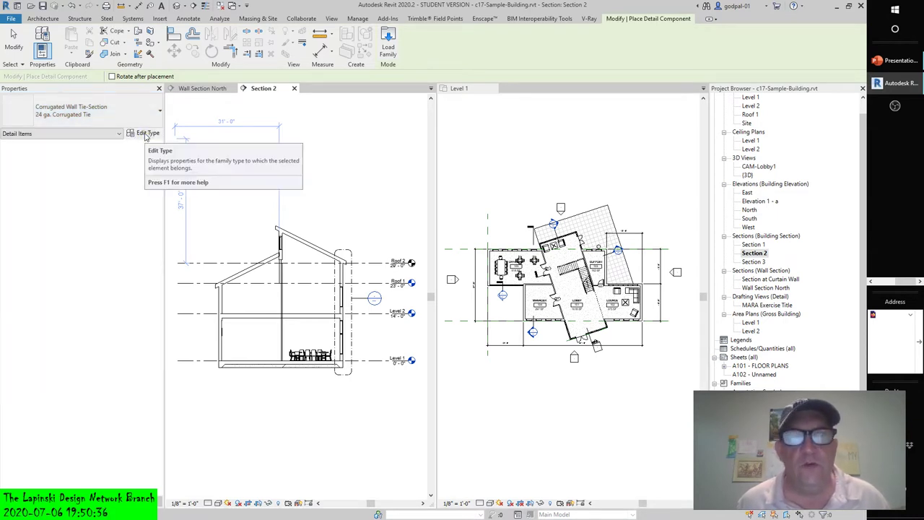
pyautogui.click(145, 134)
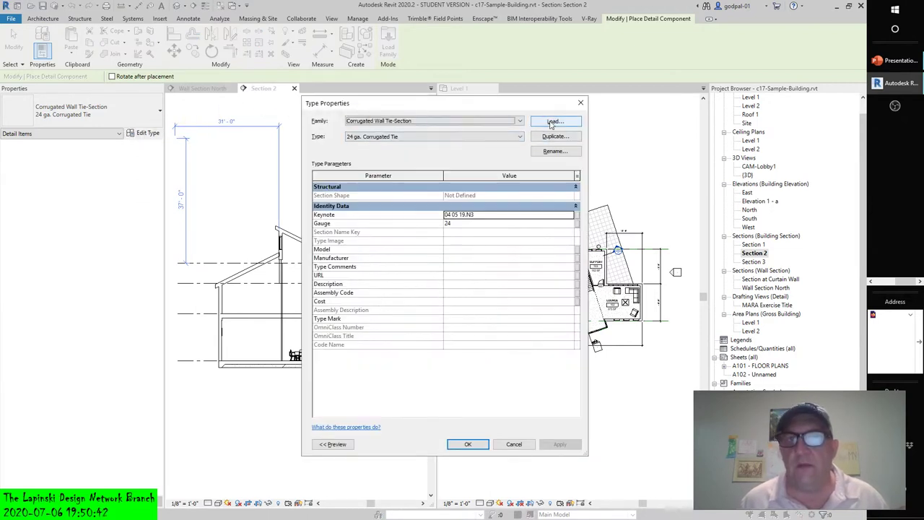
pyautogui.click(553, 122)
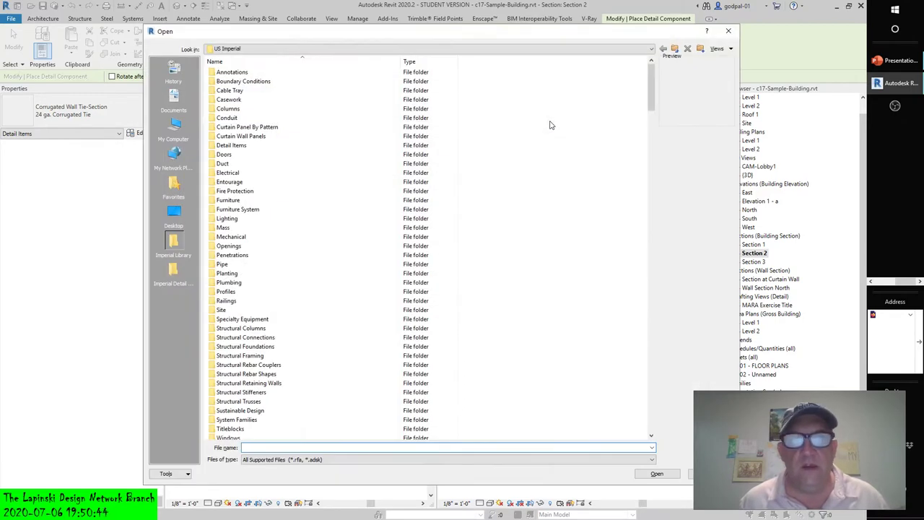
pyautogui.click(497, 50)
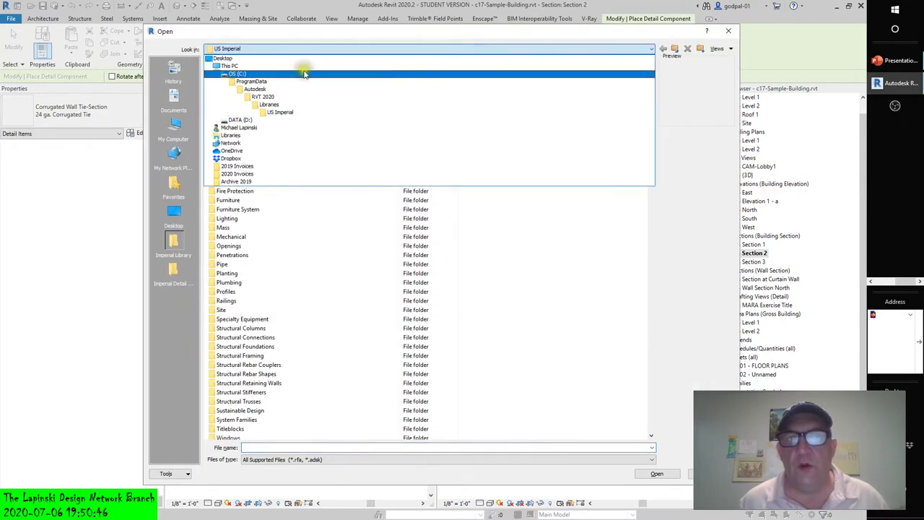
pyautogui.click(291, 112)
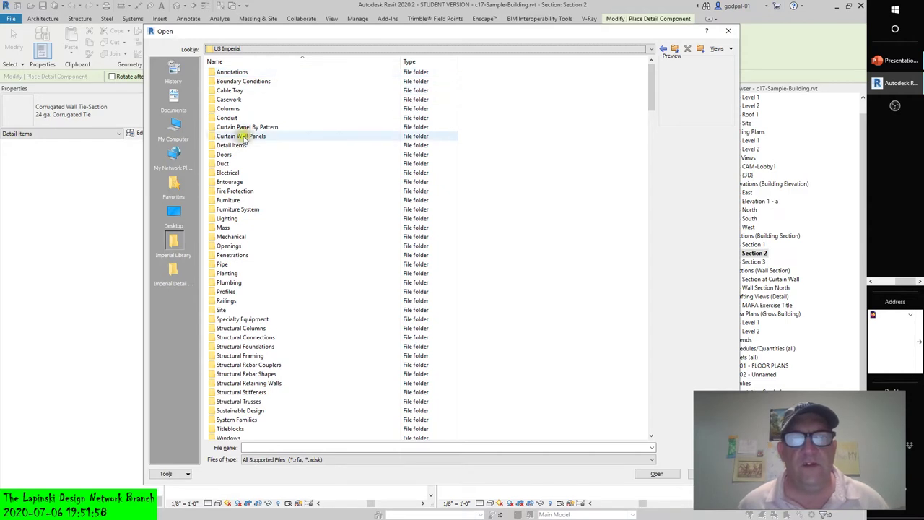
# Step: Open the Detail Items folder and select its Div 01-General subfolder
pyautogui.doubleClick(232, 145)
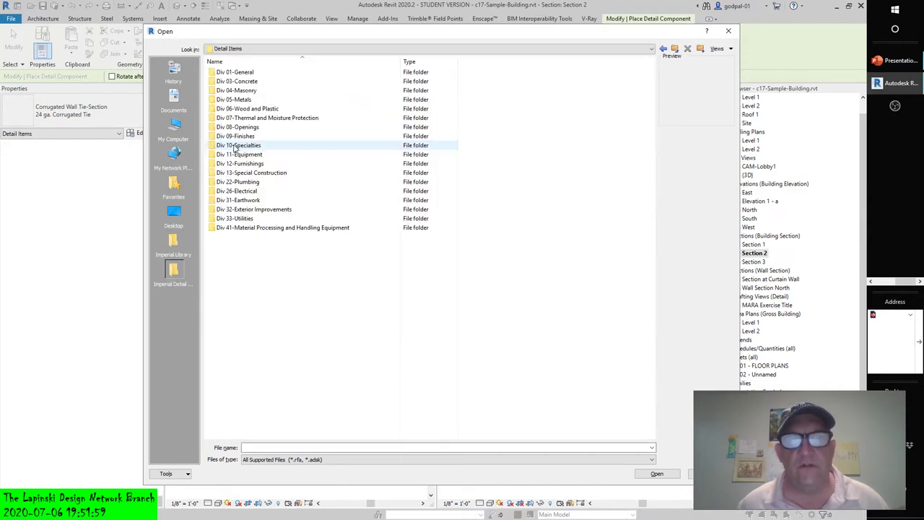
pyautogui.click(233, 73)
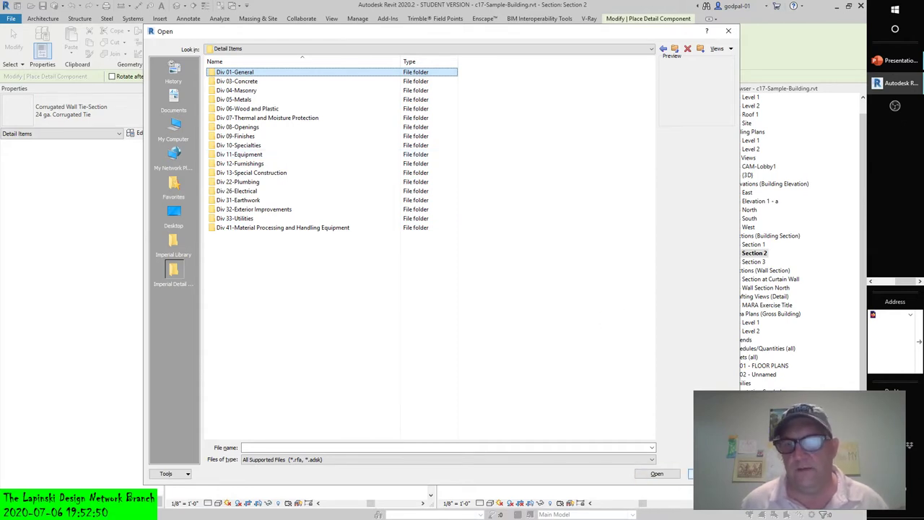
# Step: Cancel the family load and Type Properties, returning to Section 2 around the wall corner
pyautogui.click(690, 474)
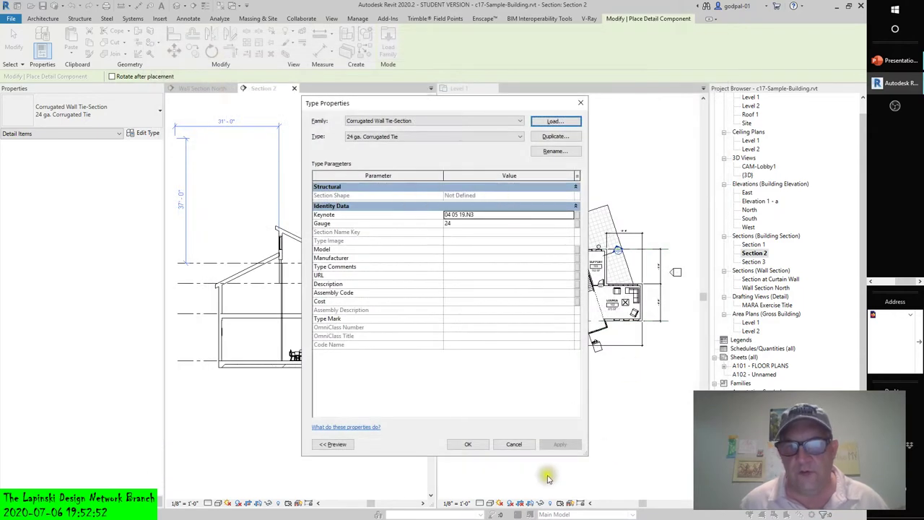
pyautogui.click(514, 444)
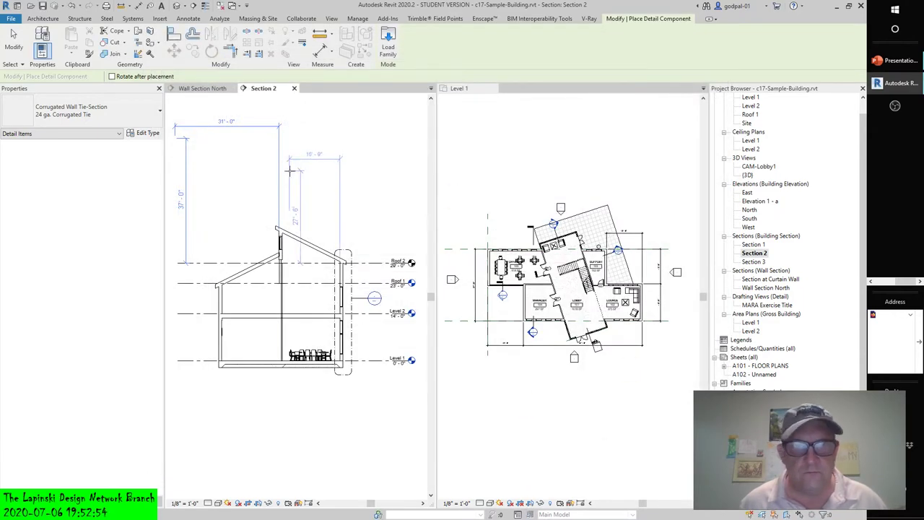
pyautogui.scroll(6, 310, 196)
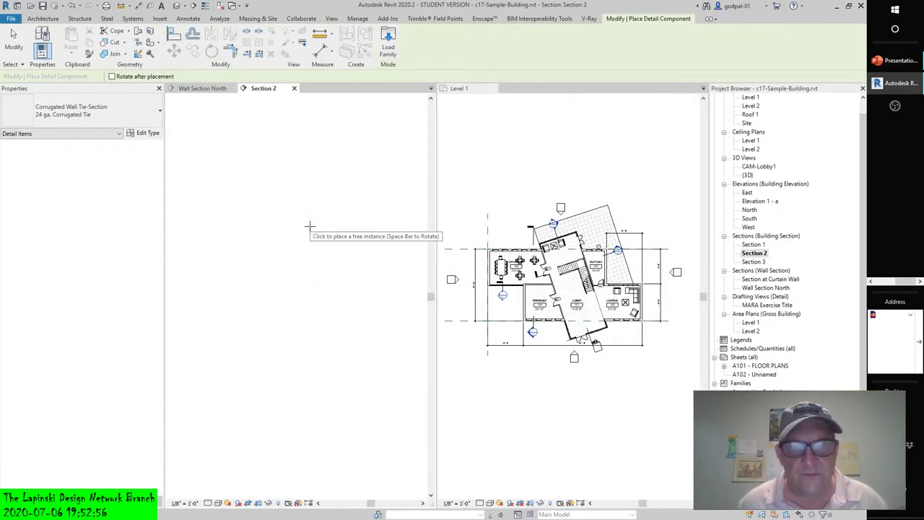
pyautogui.scroll(-5, 300, 301)
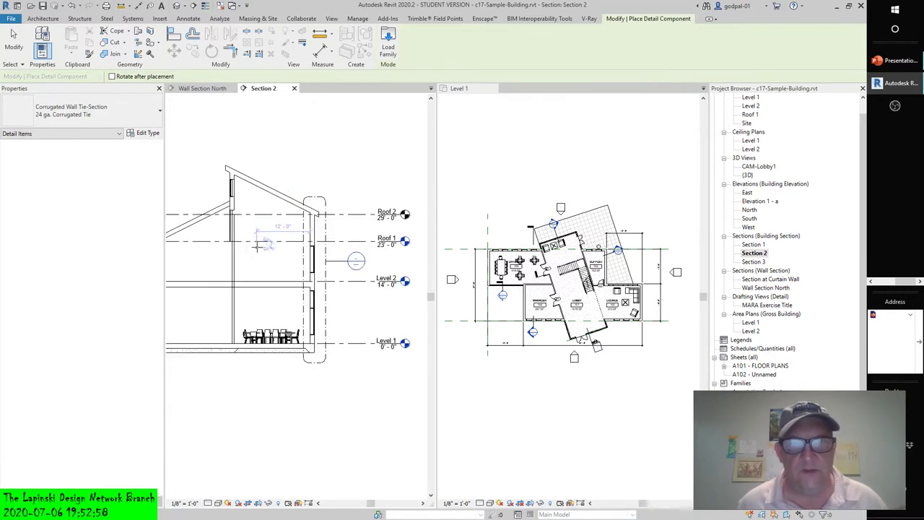
pyautogui.scroll(1, 260, 259)
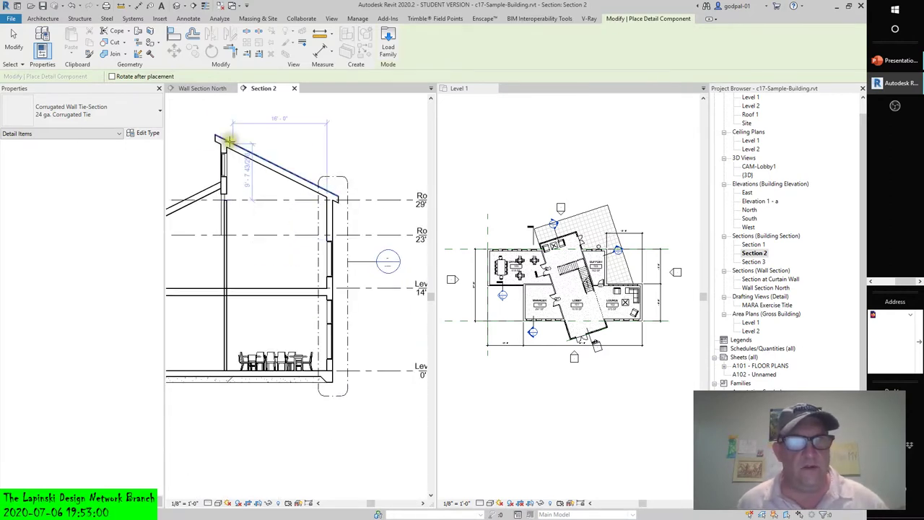
pyautogui.scroll(5, 332, 382)
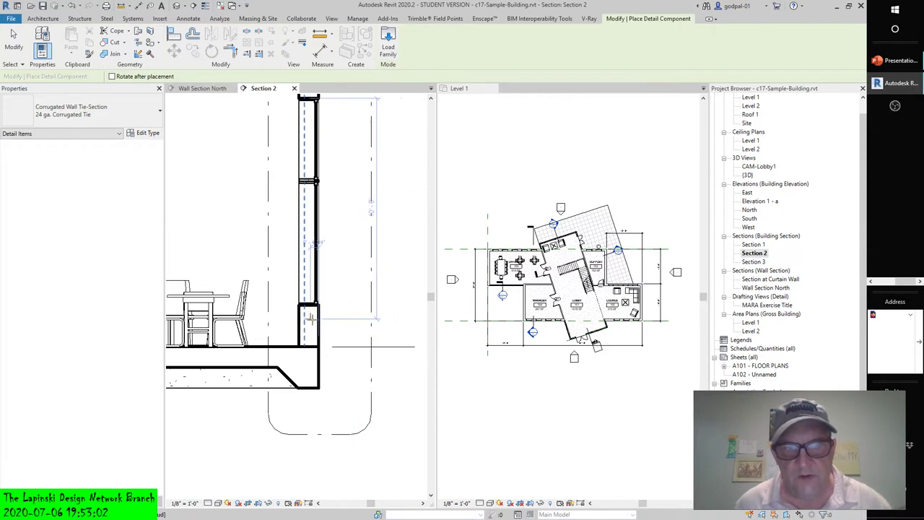
pyautogui.scroll(6, 309, 318)
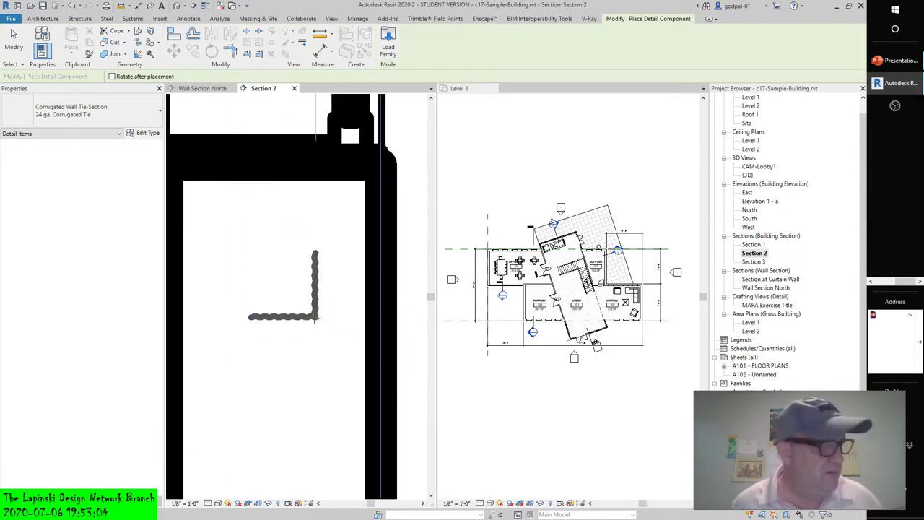
pyautogui.scroll(-4, 315, 319)
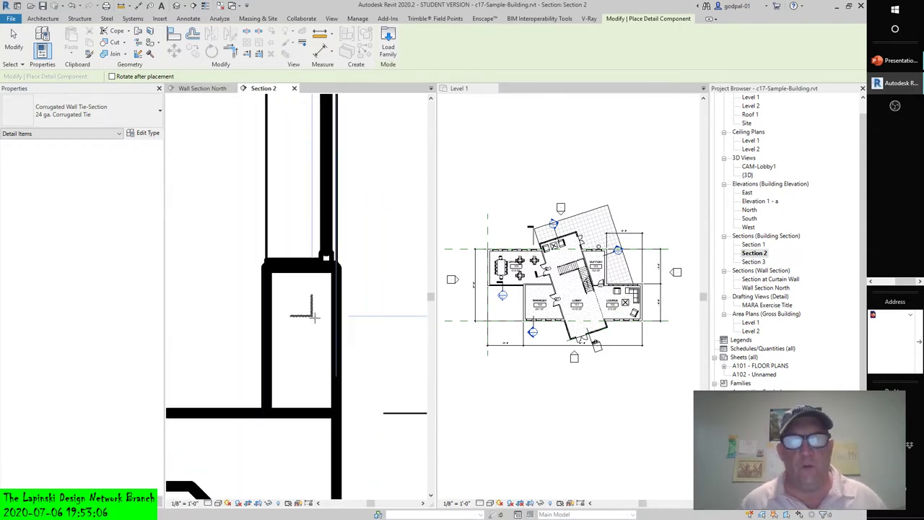
# Step: In Wall Section North, end wall tie placement and select the 50 x 150mm lumber section at the wall top
pyautogui.click(200, 89)
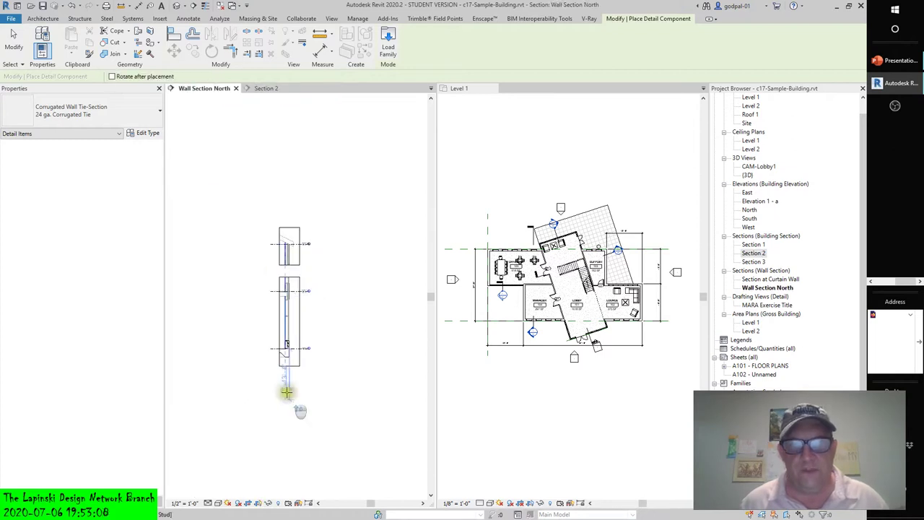
pyautogui.scroll(5, 298, 321)
pyautogui.scroll(4, 307, 334)
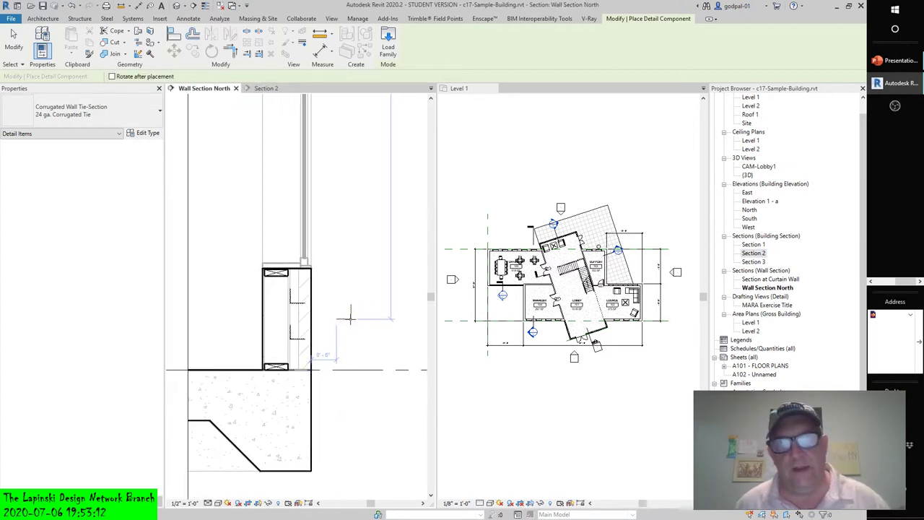
pyautogui.press('Escape')
pyautogui.press('Escape')
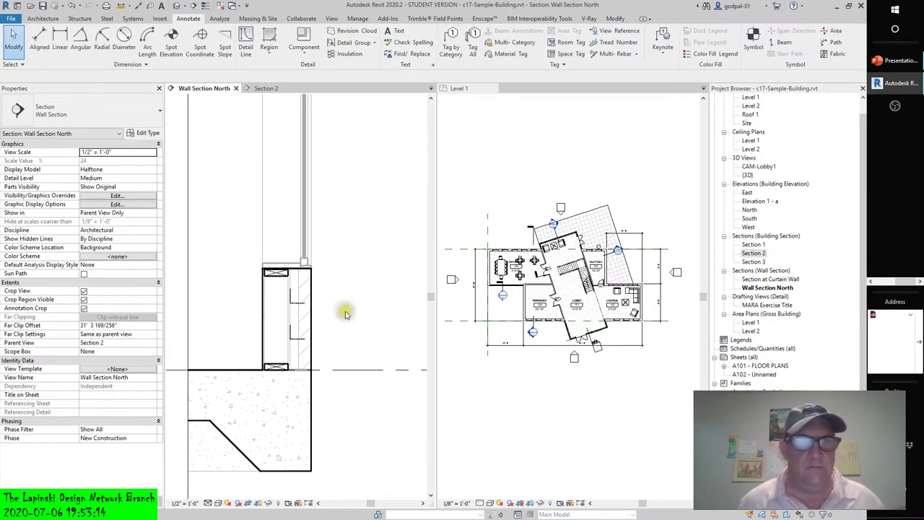
pyautogui.click(275, 273)
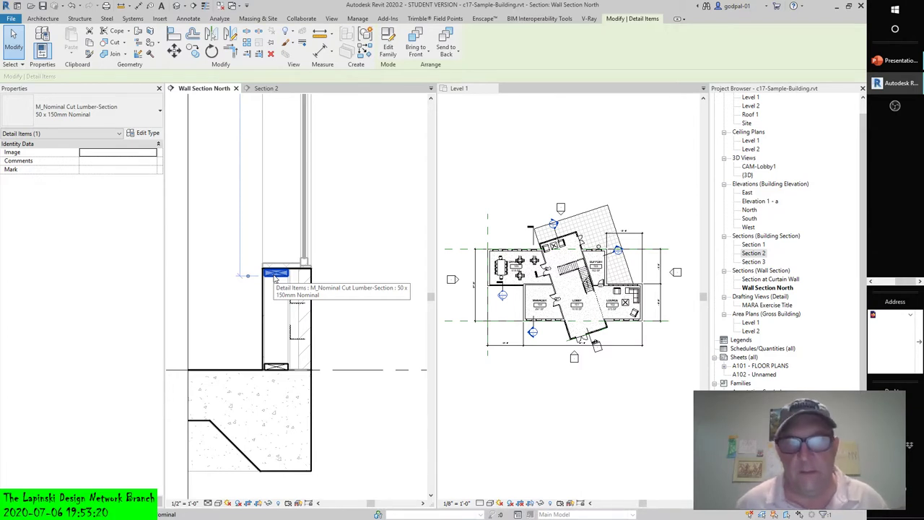
# Step: Move the 50 x 150mm lumber section down to the wall base on Level 1
pyautogui.moveTo(274, 279); pyautogui.dragTo(272, 362)
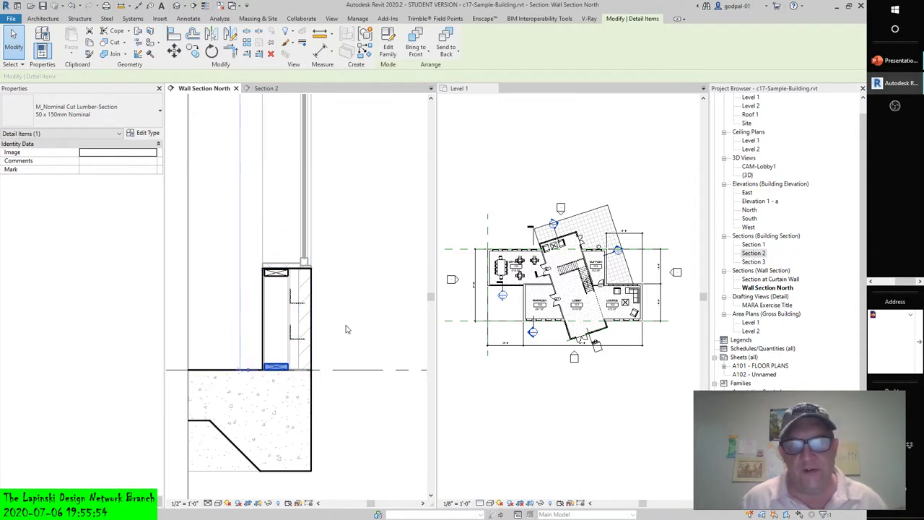
pyautogui.moveTo(355, 316); pyautogui.dragTo(374, 284, button='middle')
pyautogui.click(359, 436)
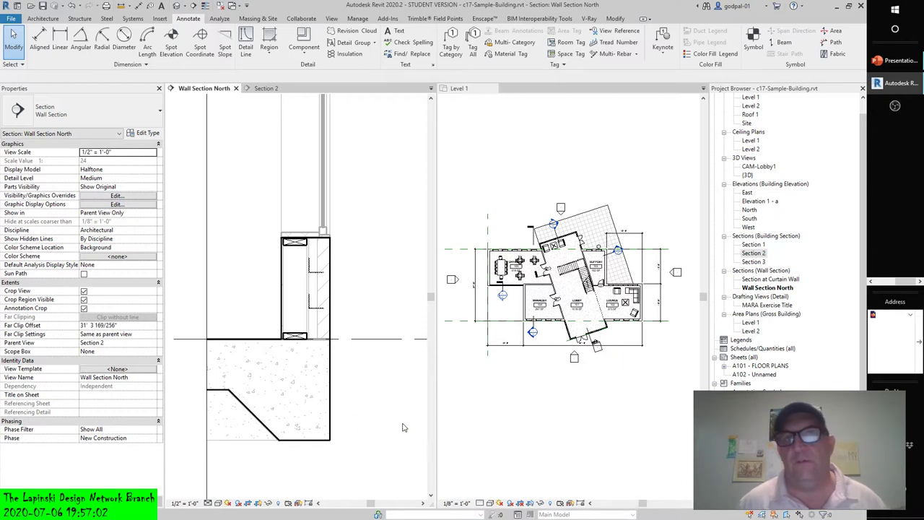
# Step: Recenter the Wall Section North view, then switch to Section 2 and show the View ribbon commands
pyautogui.click(401, 200)
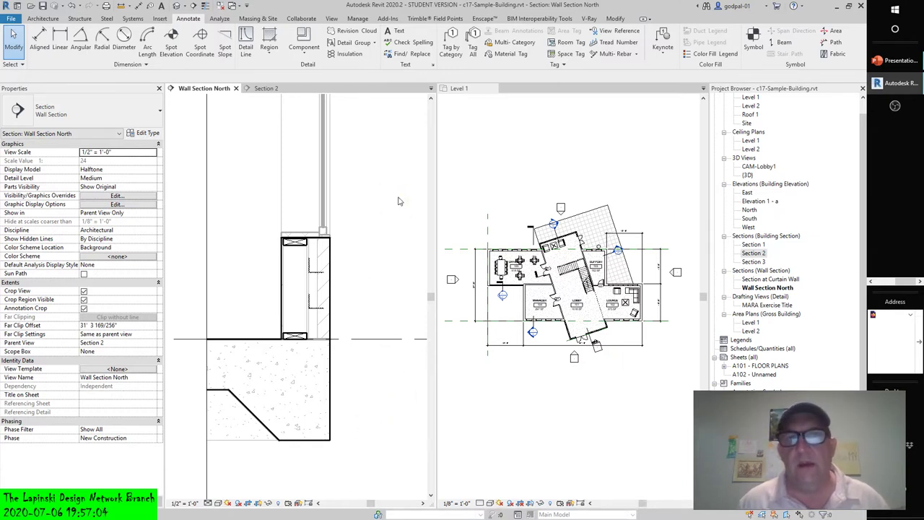
pyautogui.scroll(-5, 397, 201)
pyautogui.moveTo(396, 173); pyautogui.dragTo(363, 283, button='middle')
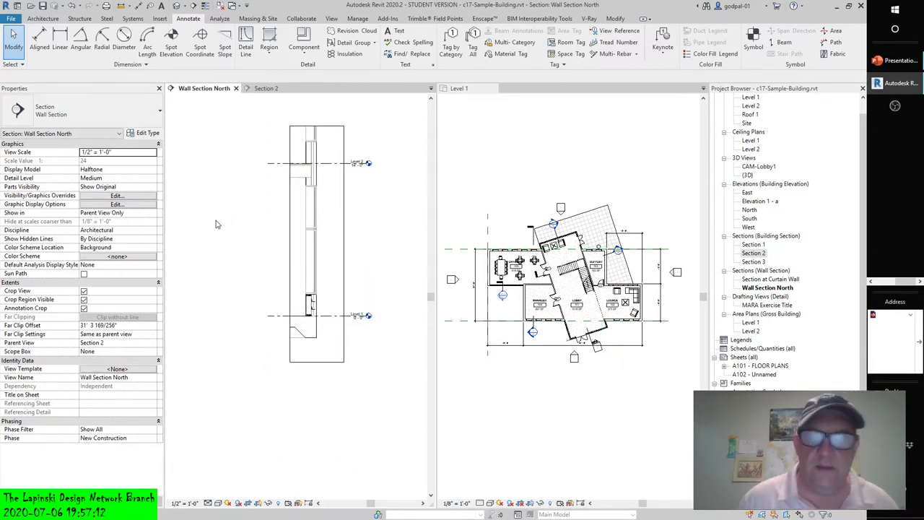
pyautogui.moveTo(233, 234); pyautogui.dragTo(228, 259, button='middle')
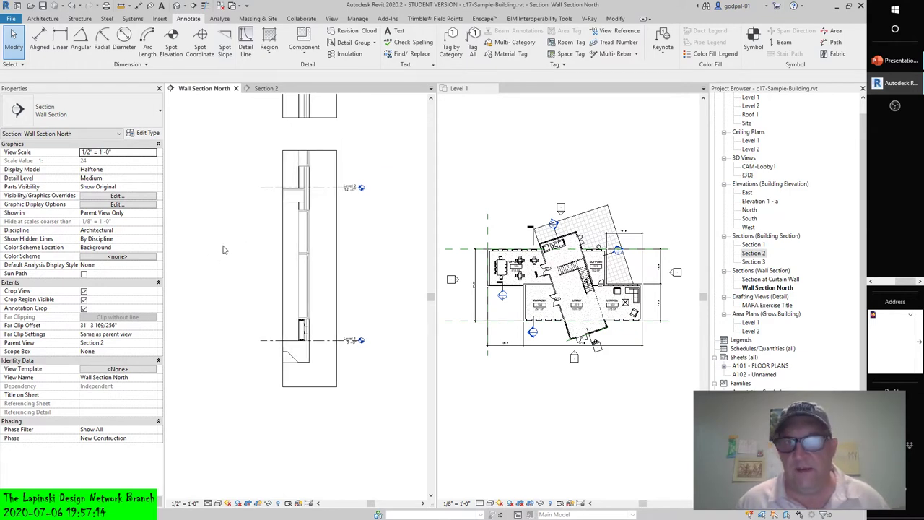
pyautogui.click(263, 88)
pyautogui.scroll(-3, 330, 257)
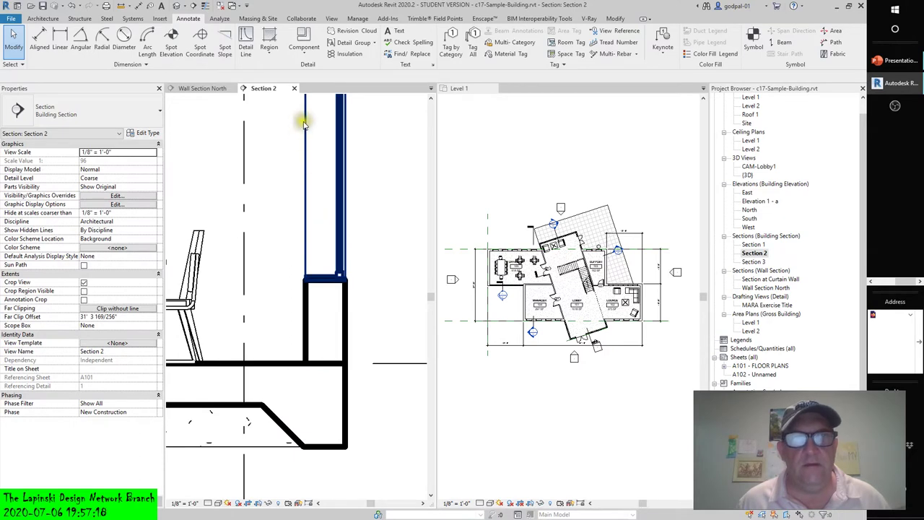
pyautogui.click(332, 20)
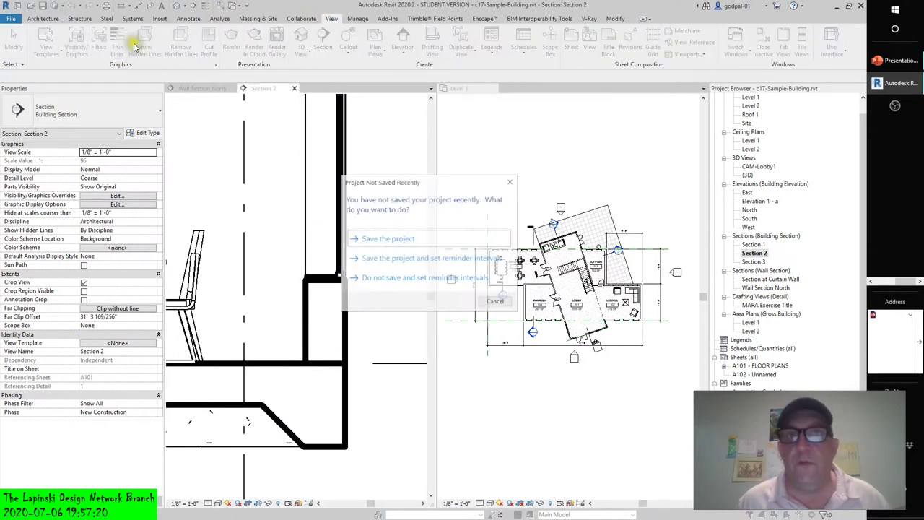
# Step: Dismiss the save reminder, show Section 2 with thin lines and set its detail level to Fine
pyautogui.click(495, 302)
pyautogui.press('t')
pyautogui.press('l')
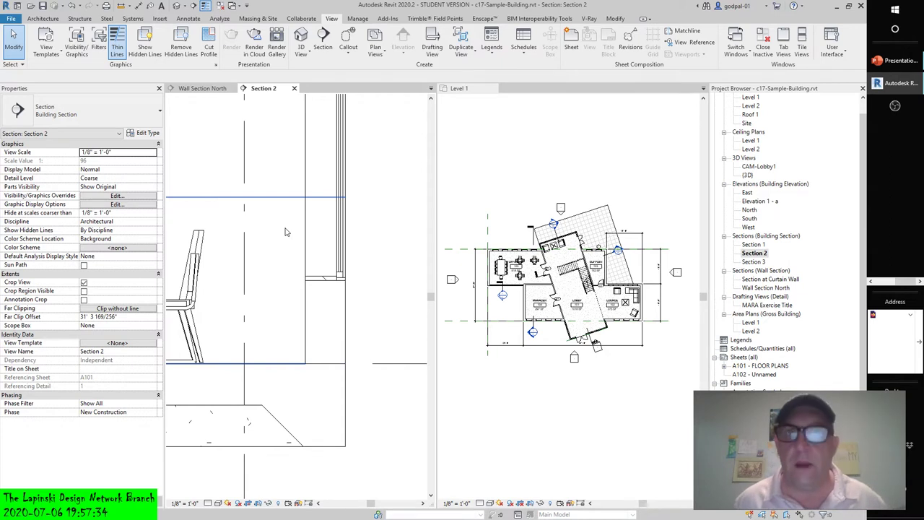
pyautogui.scroll(-1, 356, 271)
pyautogui.scroll(-5, 356, 270)
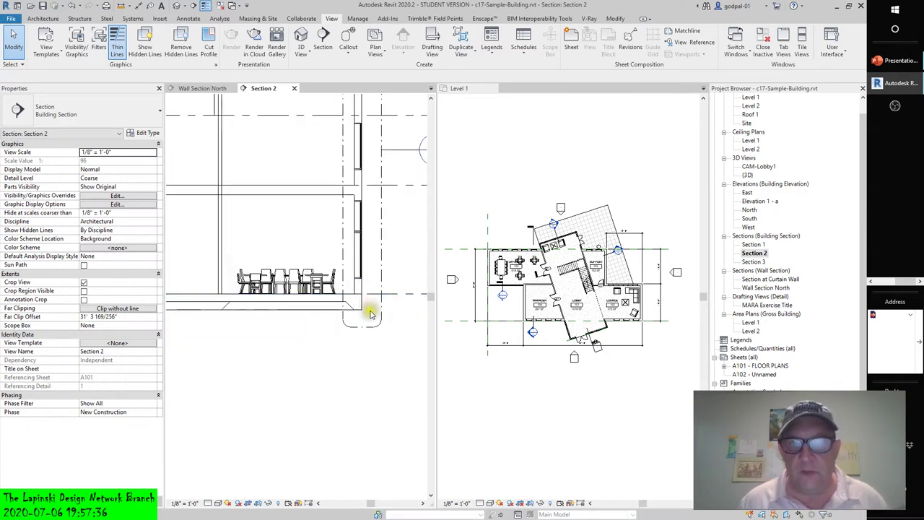
pyautogui.click(218, 502)
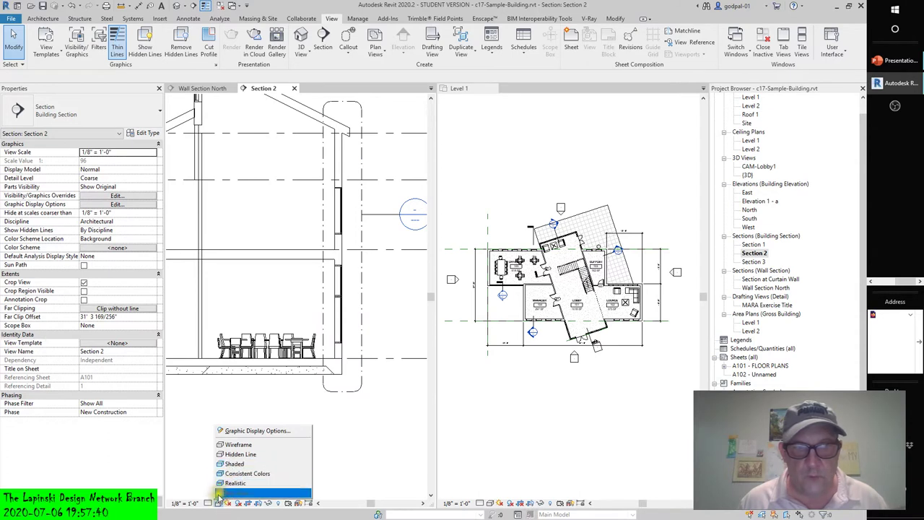
pyautogui.click(209, 502)
pyautogui.click(218, 492)
pyautogui.scroll(5, 332, 375)
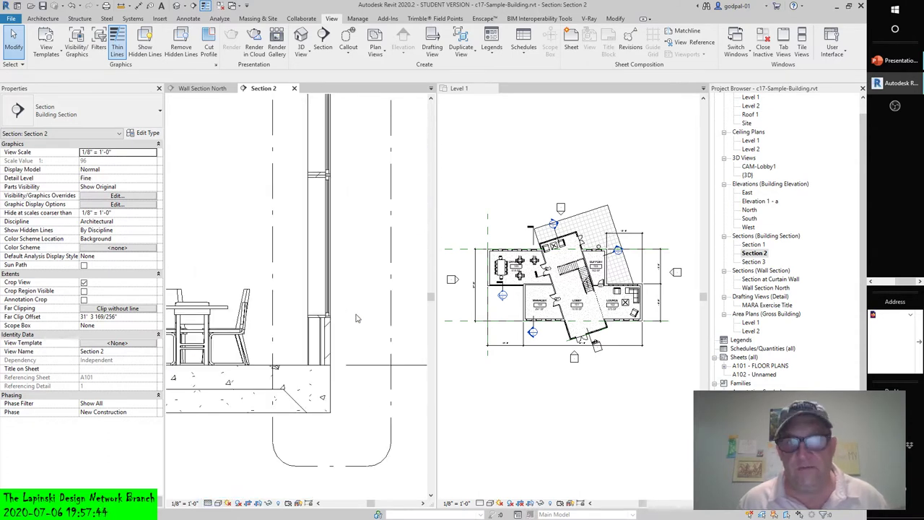
pyautogui.scroll(-5, 310, 397)
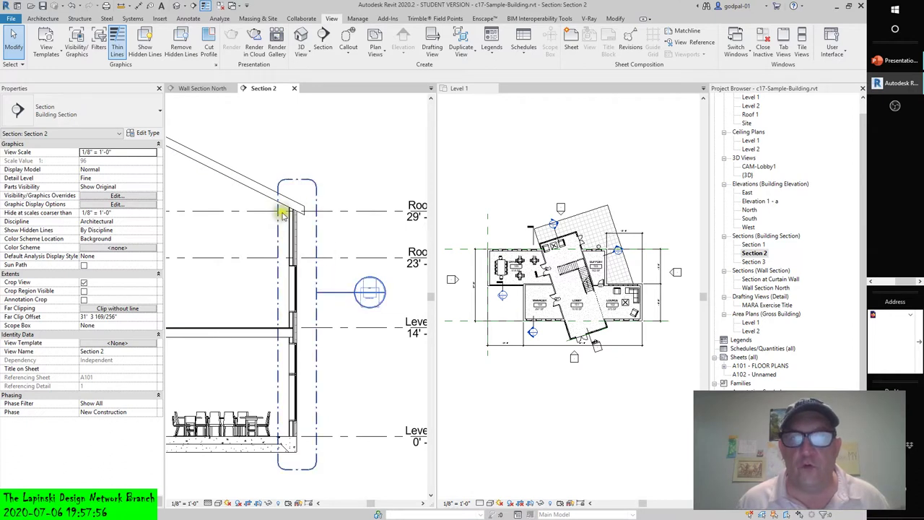
# Step: Frame the left wall and level heads in Section 2, then select the Section 2 line in the Level 1 plan
pyautogui.moveTo(284, 392); pyautogui.dragTo(371, 387, button='middle')
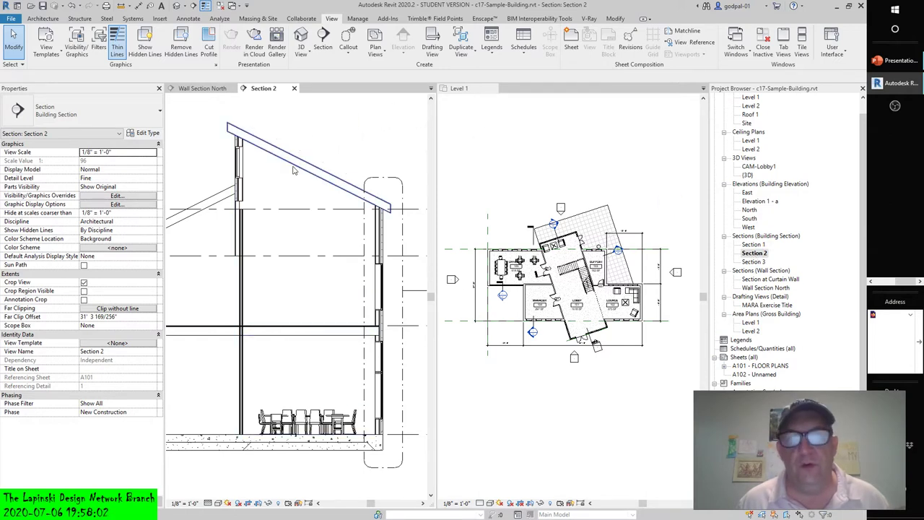
pyautogui.moveTo(404, 216); pyautogui.dragTo(309, 200, button='middle')
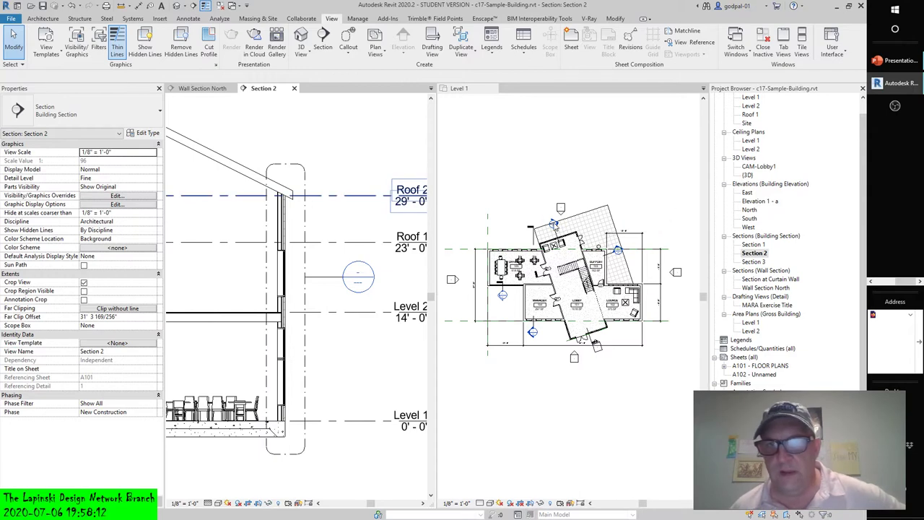
pyautogui.scroll(-2, 569, 430)
pyautogui.click(535, 413)
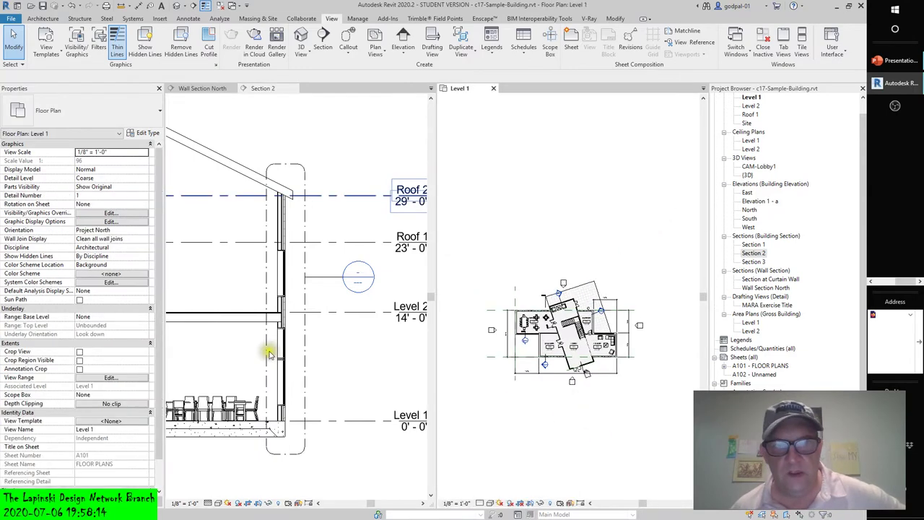
pyautogui.scroll(-2, 268, 340)
pyautogui.click(268, 340)
pyautogui.scroll(-1, 344, 337)
pyautogui.moveTo(345, 337); pyautogui.dragTo(379, 337, button='middle')
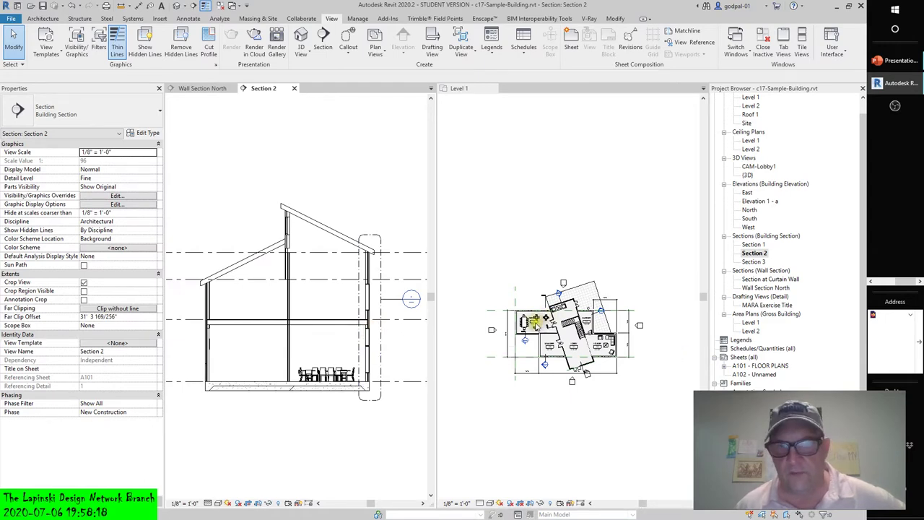
pyautogui.scroll(3, 530, 334)
pyautogui.scroll(1, 531, 338)
pyautogui.scroll(-2, 549, 398)
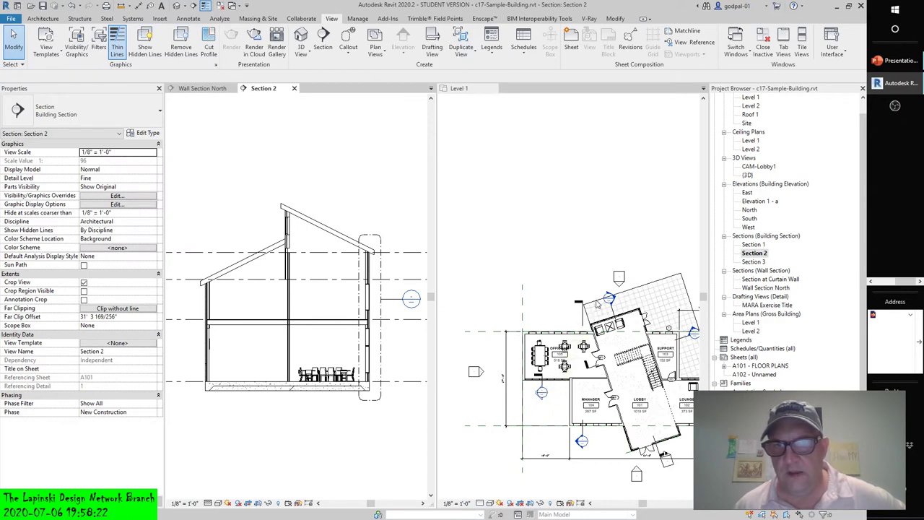
pyautogui.click(581, 439)
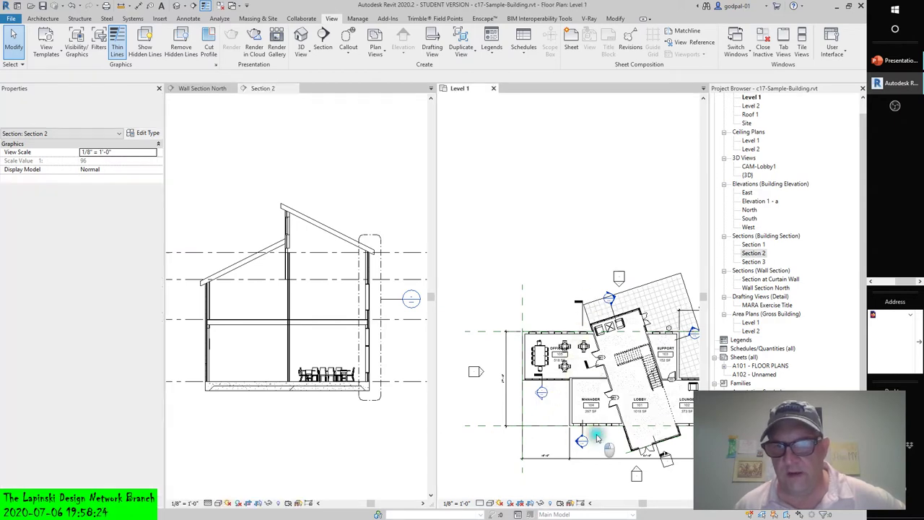
pyautogui.click(582, 326)
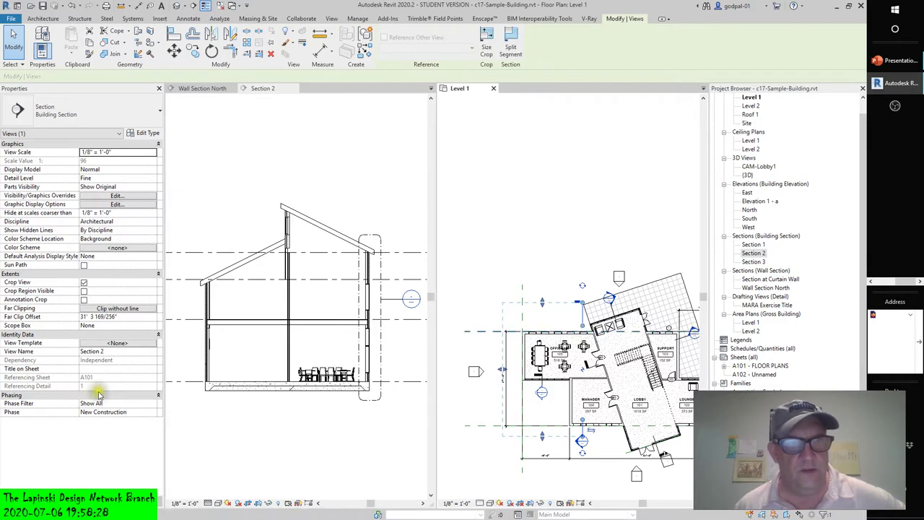
pyautogui.click(546, 272)
pyautogui.click(581, 316)
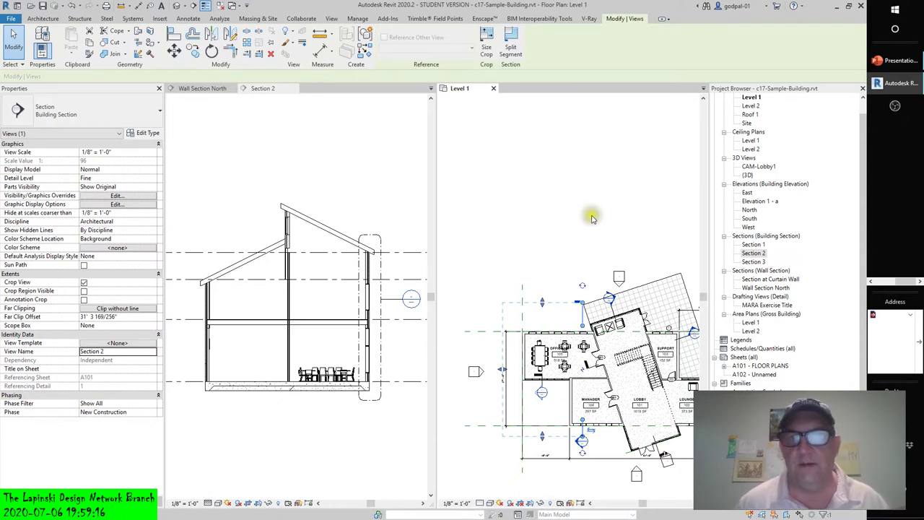
pyautogui.press('z')
pyautogui.press('f')
pyautogui.click(612, 174)
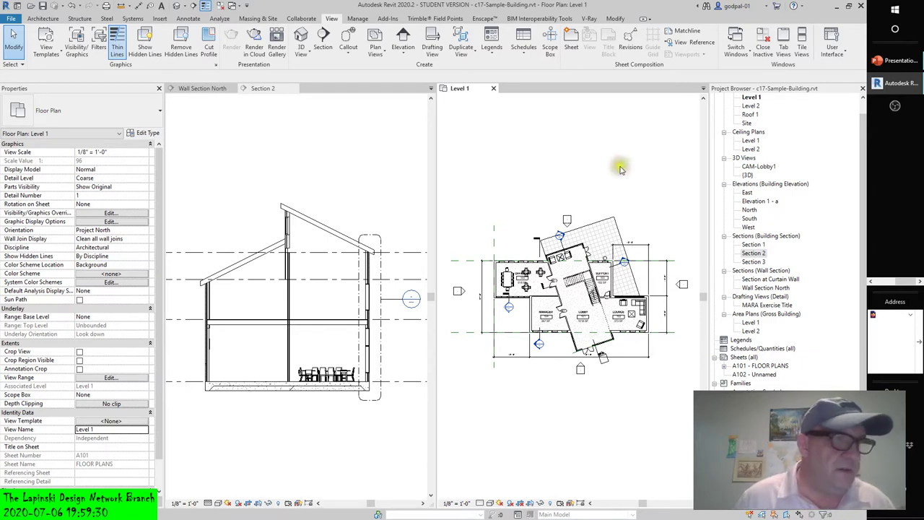
# Step: Make Wall Section North active and zoom in on the wall base at Level 1
pyautogui.click(209, 89)
pyautogui.scroll(2, 332, 342)
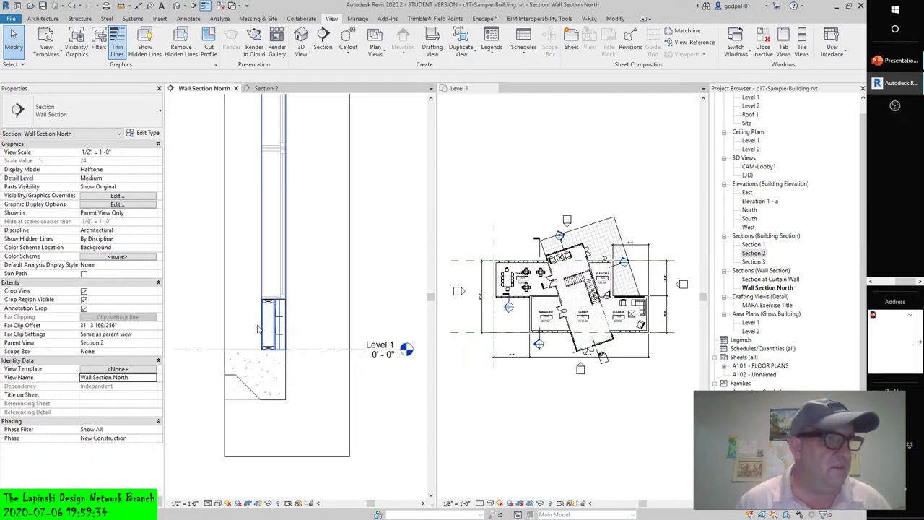
pyautogui.scroll(2, 257, 329)
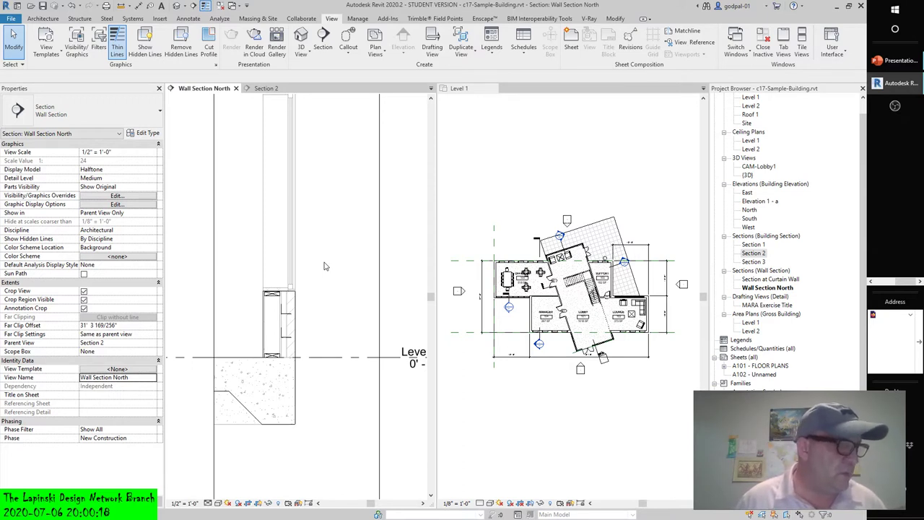
pyautogui.scroll(-5, 723, 354)
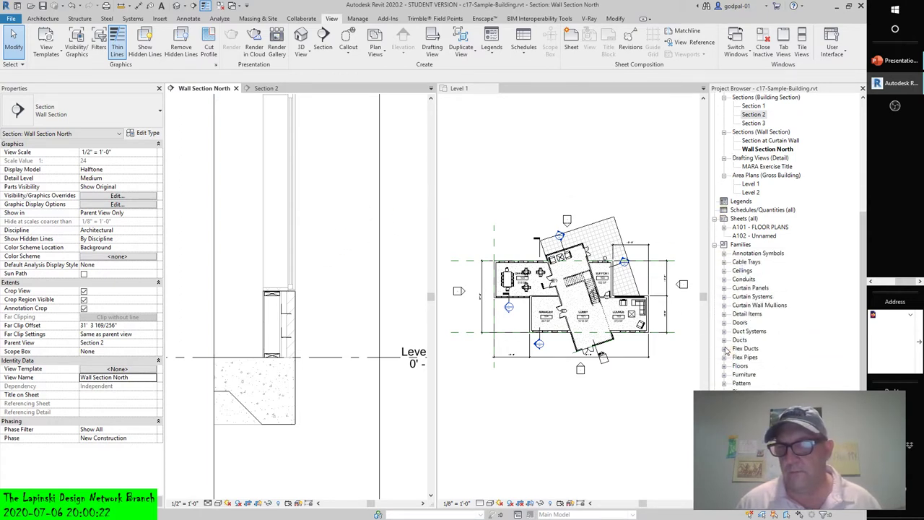
# Step: Expand Detail Items and reload the Nominal Cut Lumber-Section family from the Project Browser
pyautogui.click(724, 314)
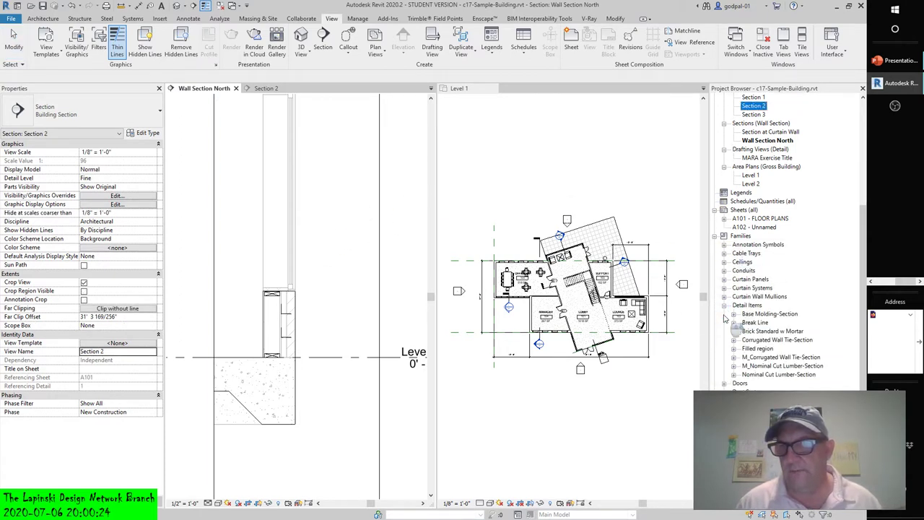
pyautogui.scroll(-2, 725, 318)
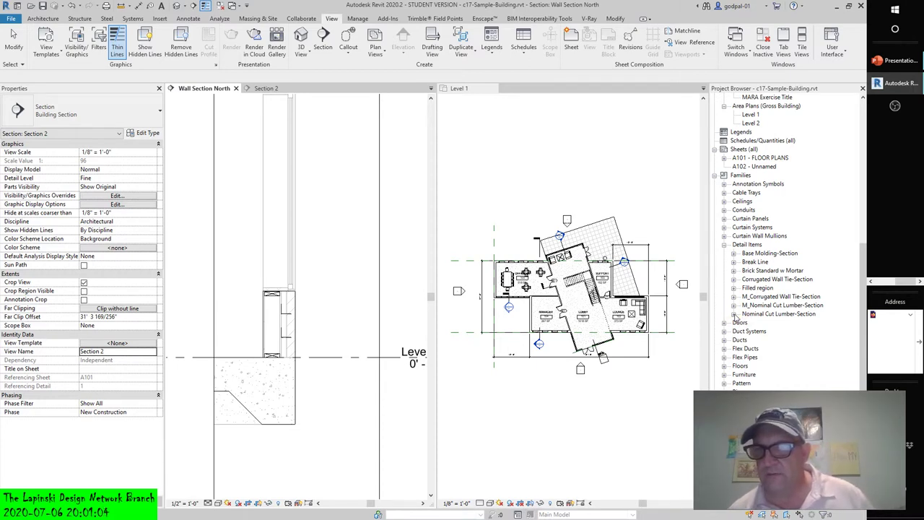
pyautogui.click(733, 314)
pyautogui.scroll(-1, 757, 325)
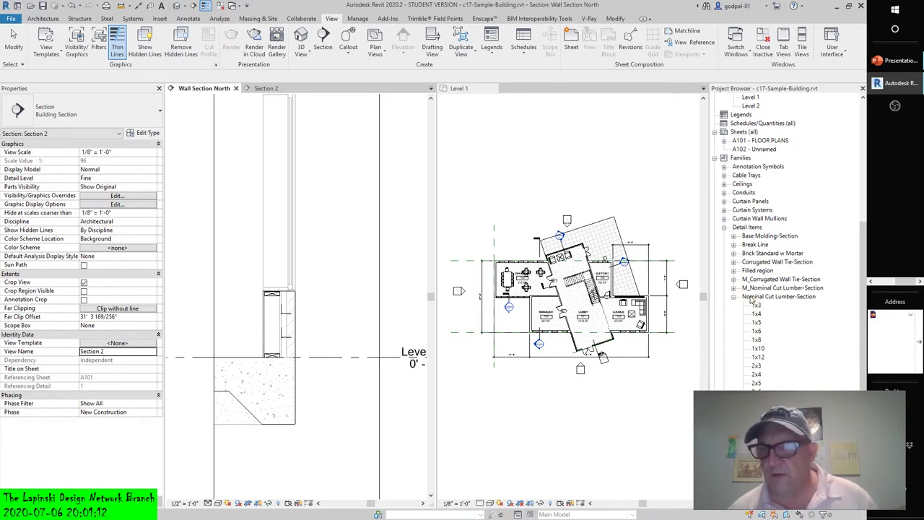
pyautogui.click(754, 296)
pyautogui.rightClick(750, 298)
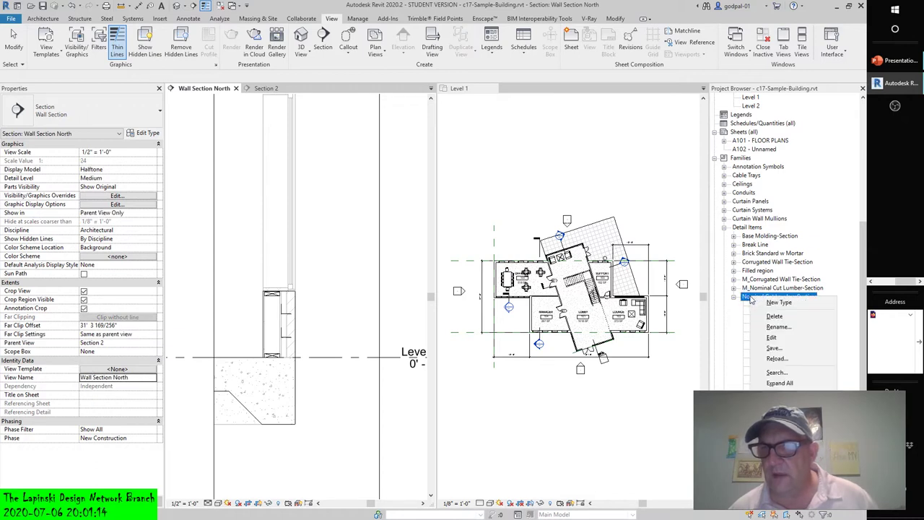
pyautogui.click(777, 358)
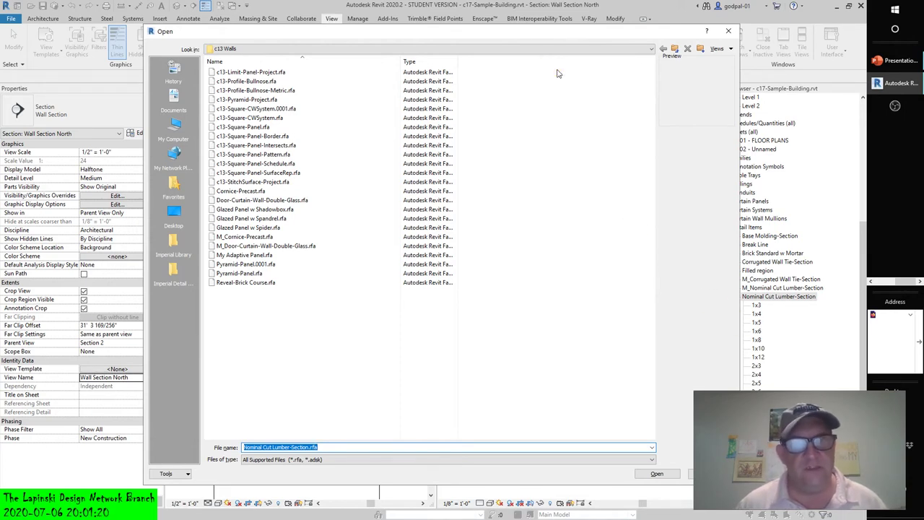
# Step: Reposition the file dialog and browse to C:\ProgramData\Autodesk\RVT 2020
pyautogui.moveTo(357, 32)
pyautogui.mouseDown()
pyautogui.moveTo(367, 77)
pyautogui.moveTo(362, 65)
pyautogui.mouseUp()
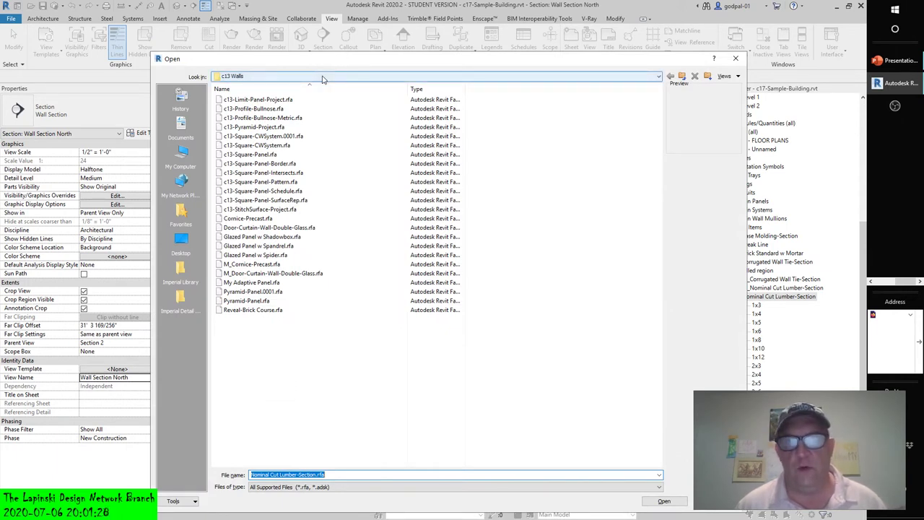
pyautogui.moveTo(386, 58); pyautogui.dragTo(224, 62)
pyautogui.click(187, 76)
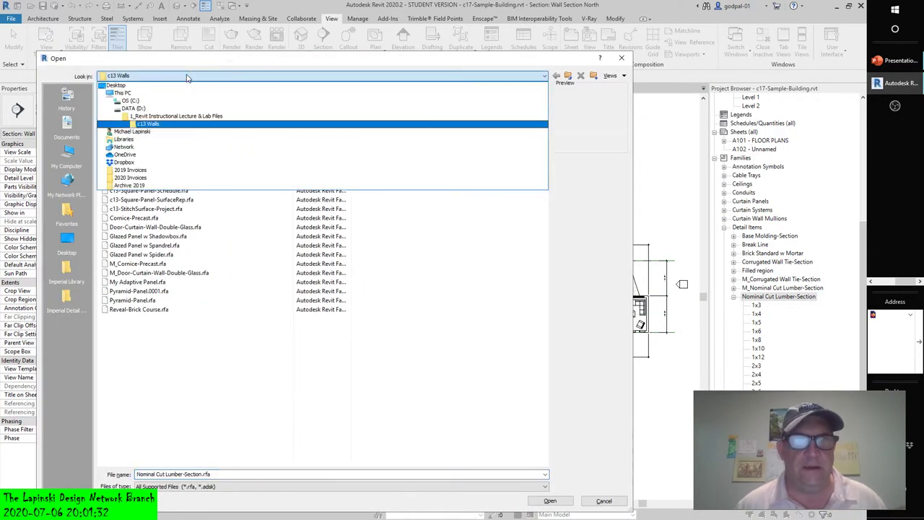
pyautogui.click(137, 100)
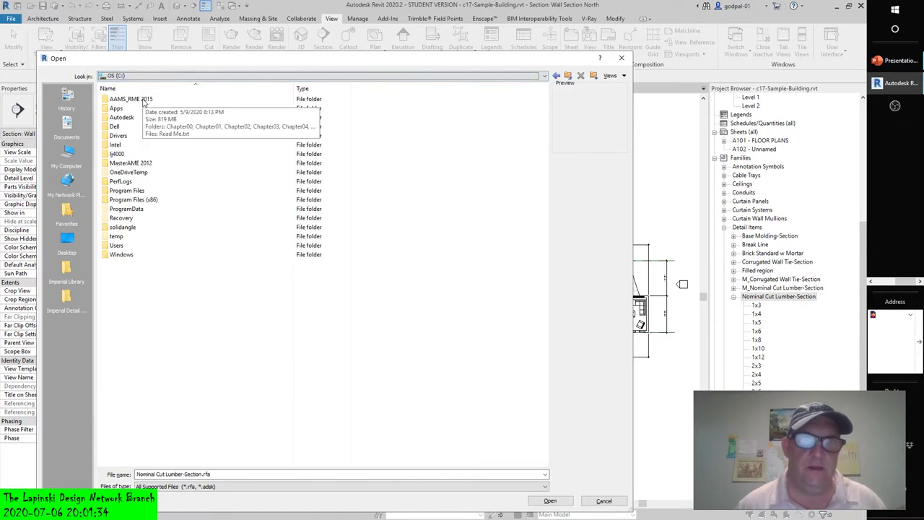
pyautogui.doubleClick(123, 209)
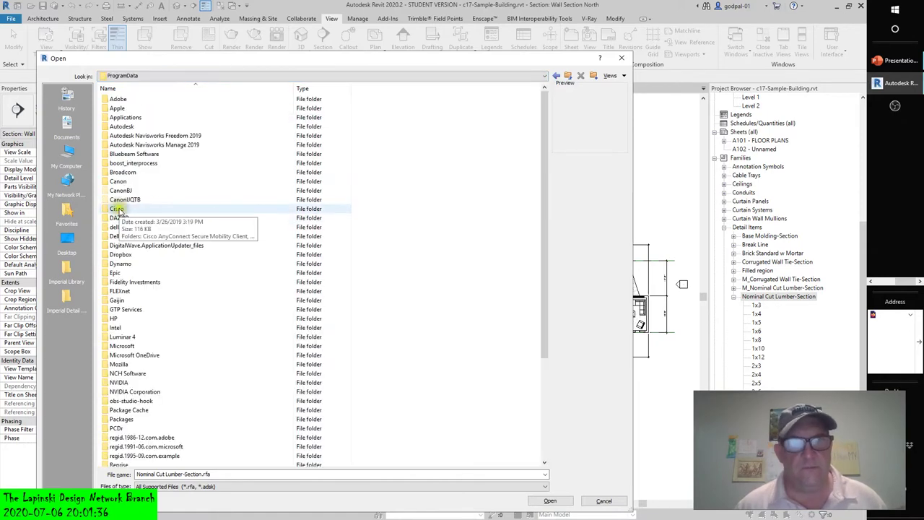
pyautogui.doubleClick(121, 127)
pyautogui.scroll(-3, 159, 245)
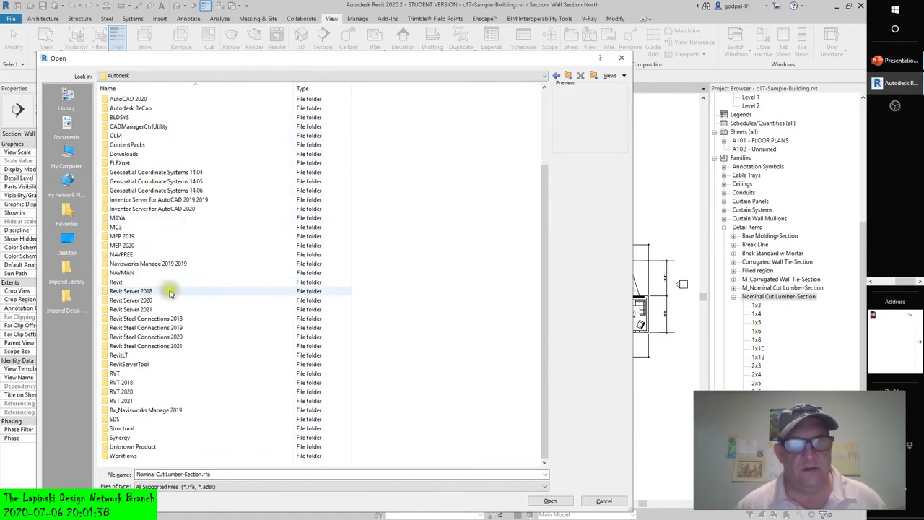
pyautogui.doubleClick(122, 392)
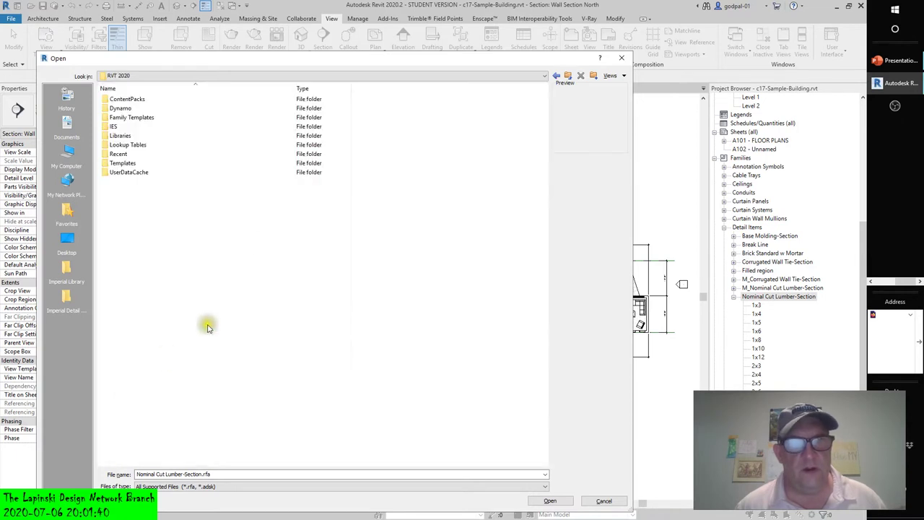
# Step: Go through Libraries > US Imperial > Detail Items to 061100-Wood Framing and load Nominal Cut Lumber-Section.rfa
pyautogui.doubleClick(116, 137)
pyautogui.doubleClick(118, 109)
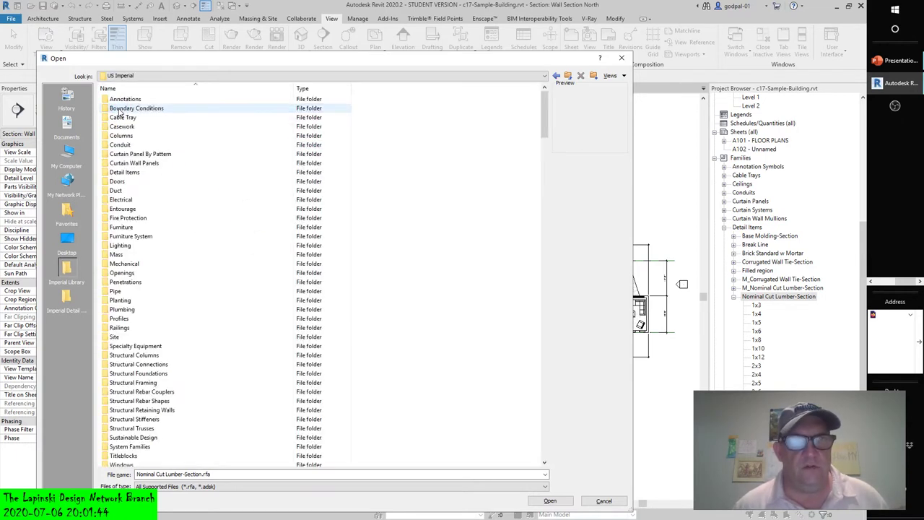
pyautogui.doubleClick(123, 173)
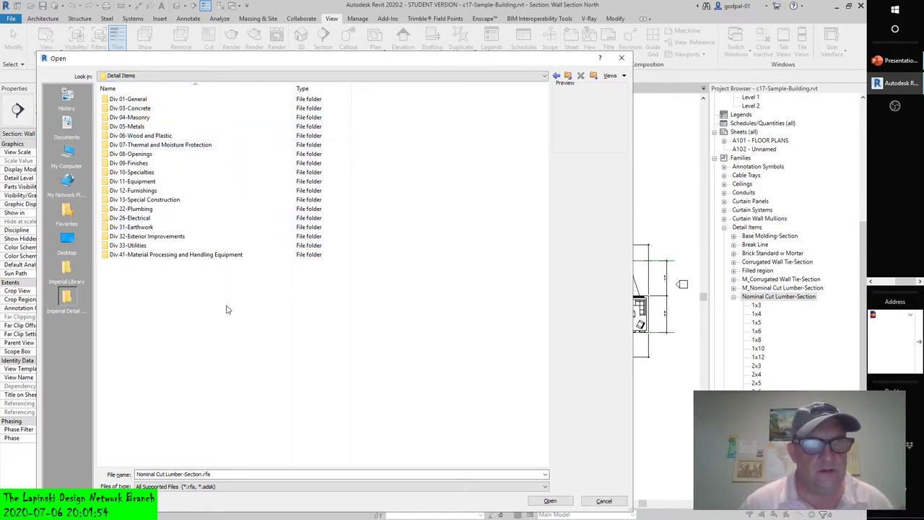
pyautogui.doubleClick(145, 137)
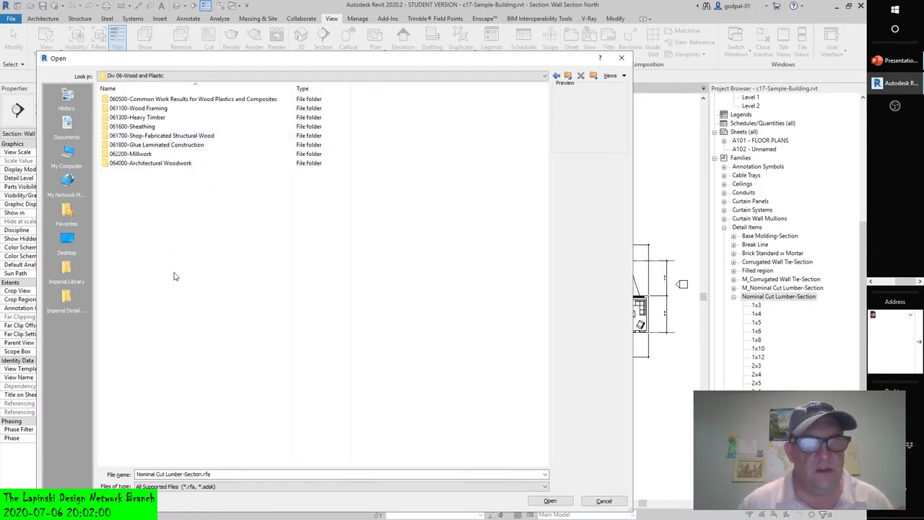
pyautogui.doubleClick(142, 108)
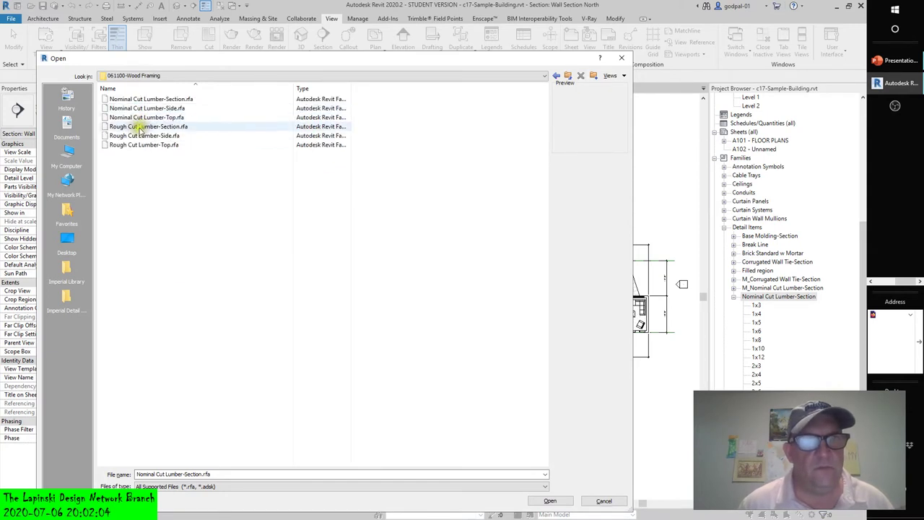
pyautogui.click(174, 99)
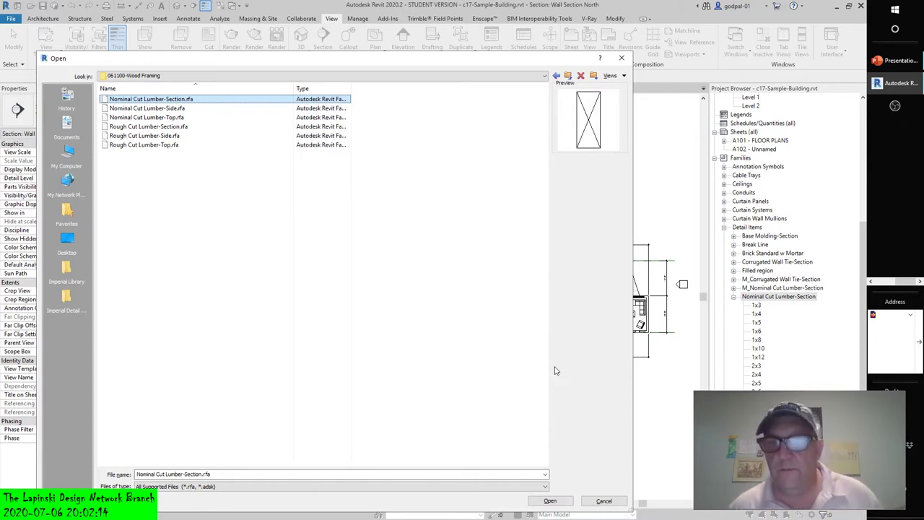
pyautogui.click(540, 500)
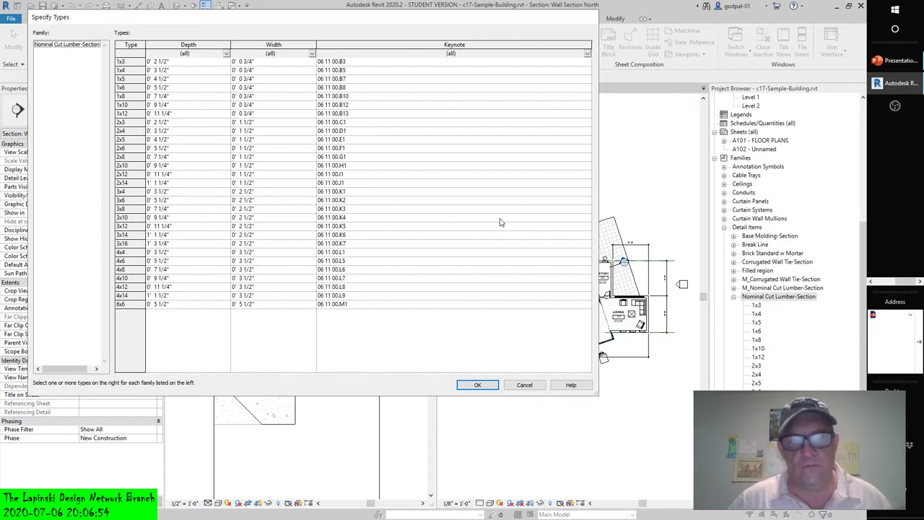
# Step: Cancel the Specify Types dialog without loading any lumber types
pyautogui.click(524, 385)
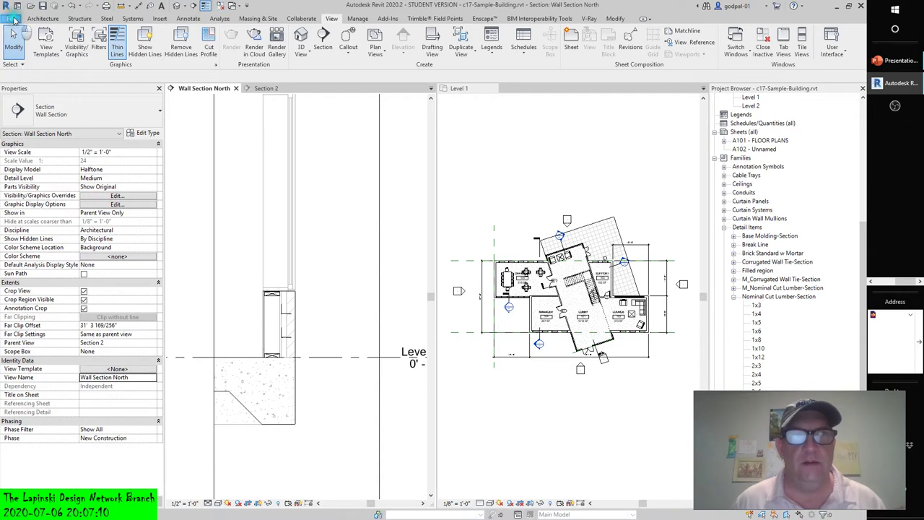
# Step: Start a new family and pick the Electrical Fixture ceiling based.rft template
pyautogui.click(14, 19)
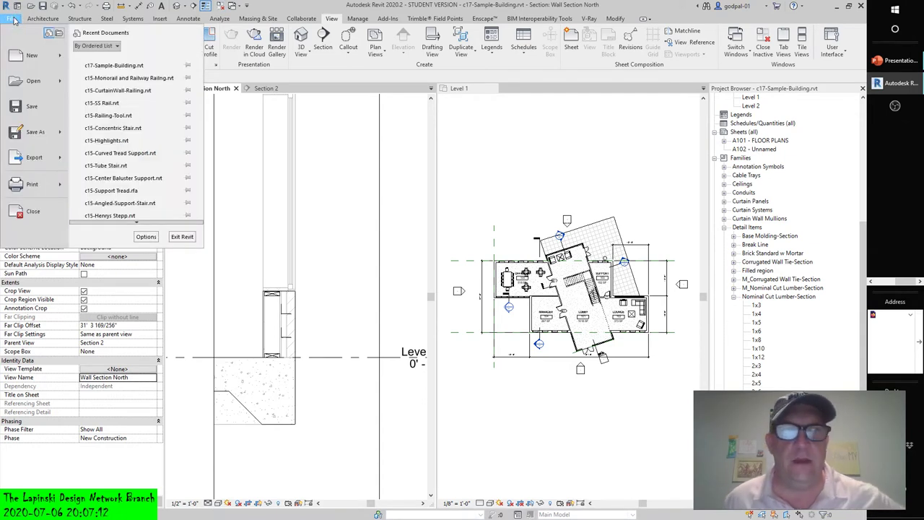
pyautogui.moveTo(22, 61)
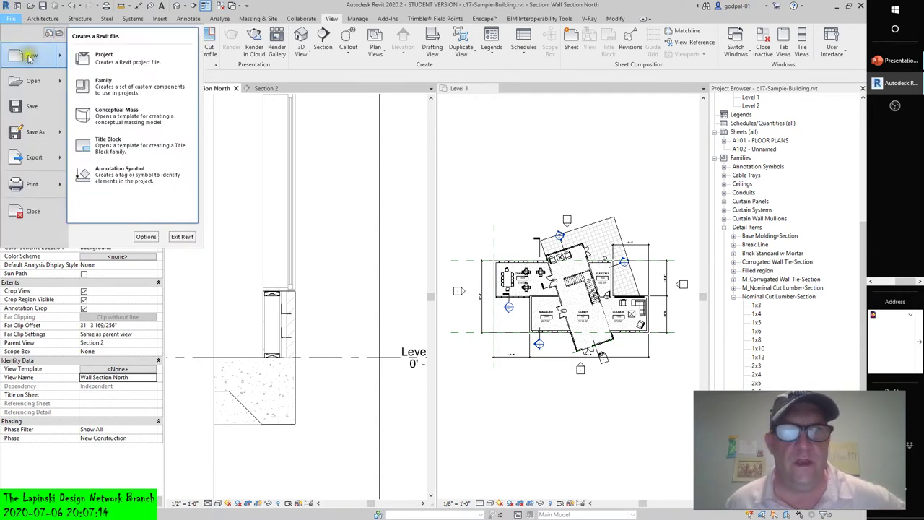
pyautogui.click(101, 82)
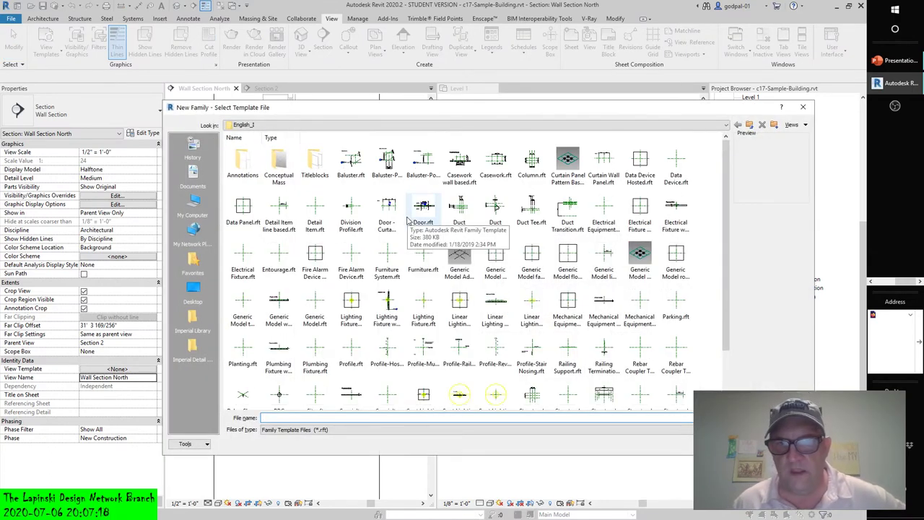
pyautogui.click(639, 210)
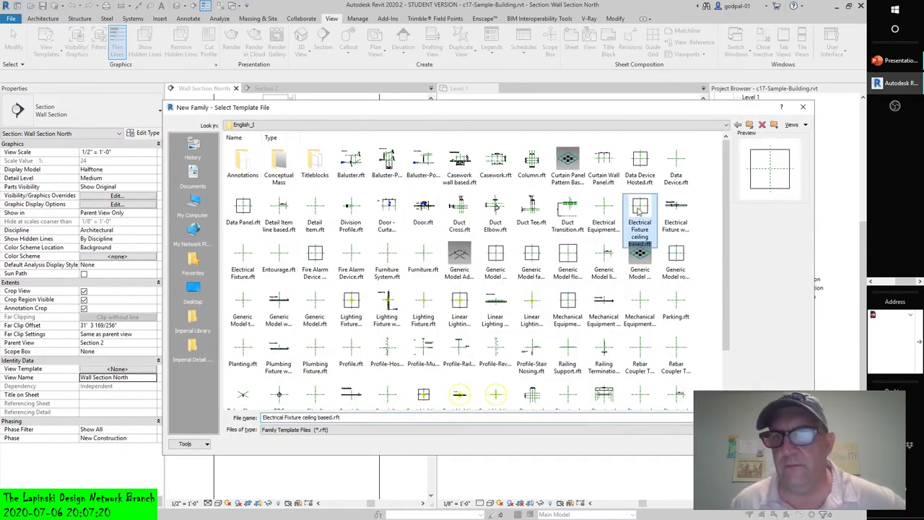
# Step: Create the ceiling-based electrical fixture family and view its Family Types parameters
pyautogui.click(779, 417)
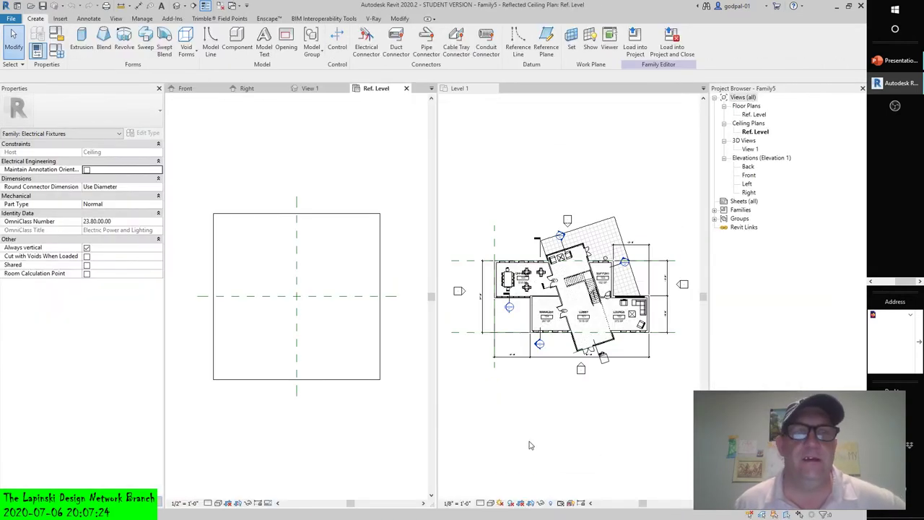
pyautogui.click(57, 51)
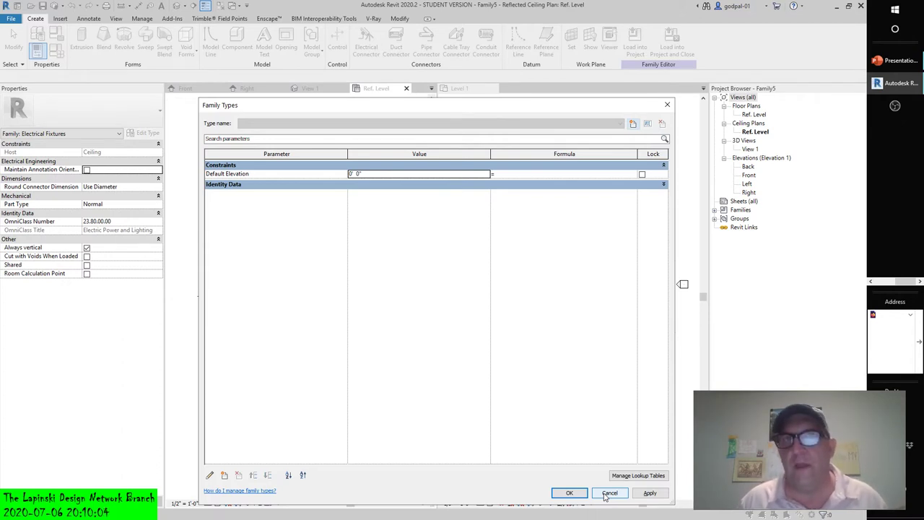
# Step: Cancel the Family Types dialog without making changes
pyautogui.click(609, 493)
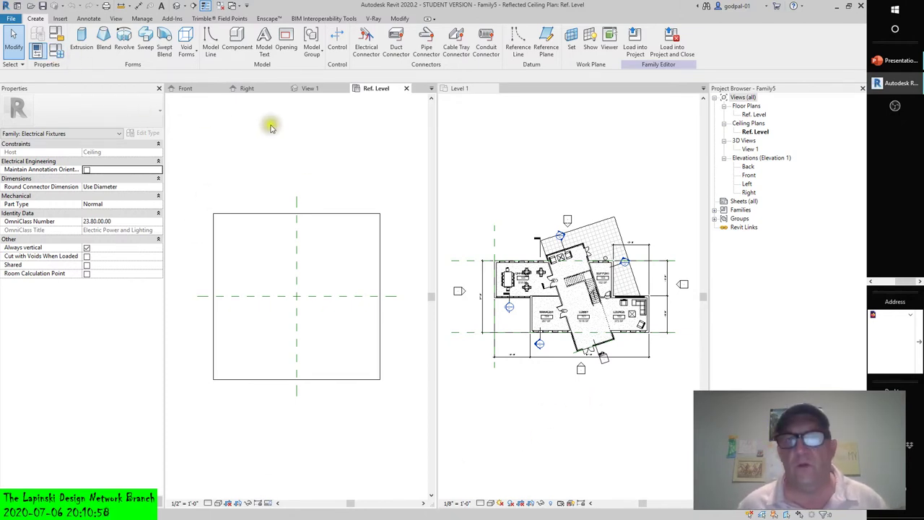
# Step: Close the family's Ref. Level, 3D View 1 and Right views
pyautogui.click(406, 88)
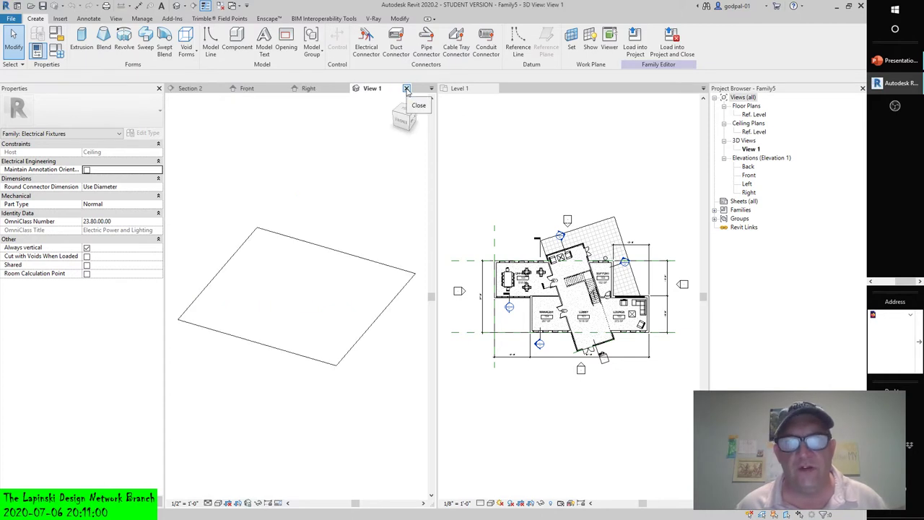
pyautogui.click(406, 89)
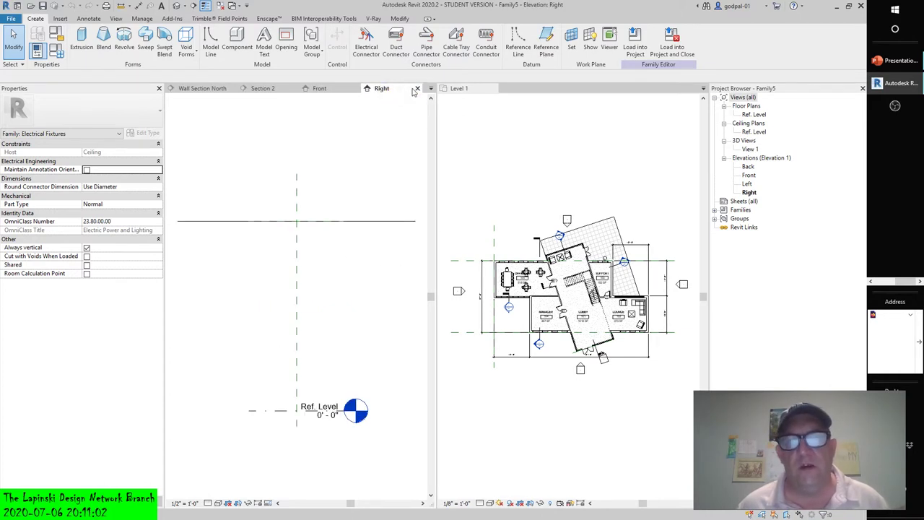
pyautogui.click(414, 88)
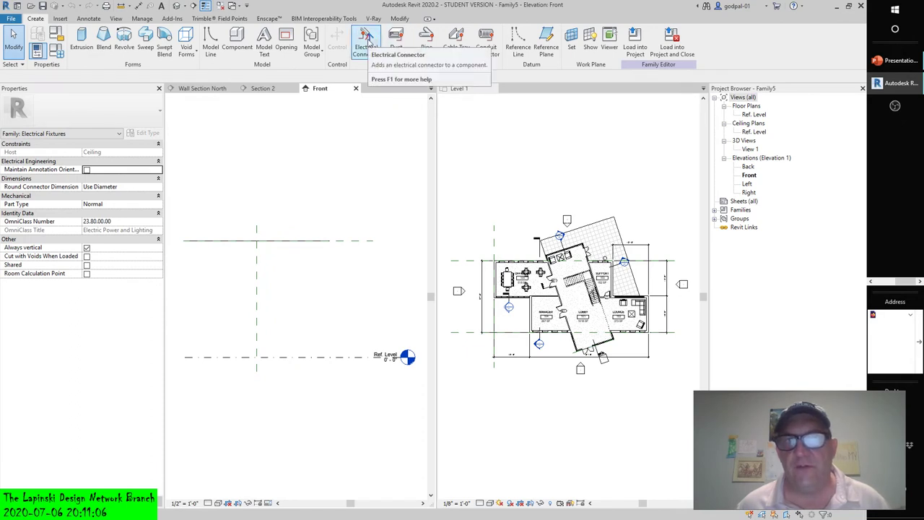
# Step: Start placing an electrical connector, keeping system type Power - Unbalanced
pyautogui.click(367, 44)
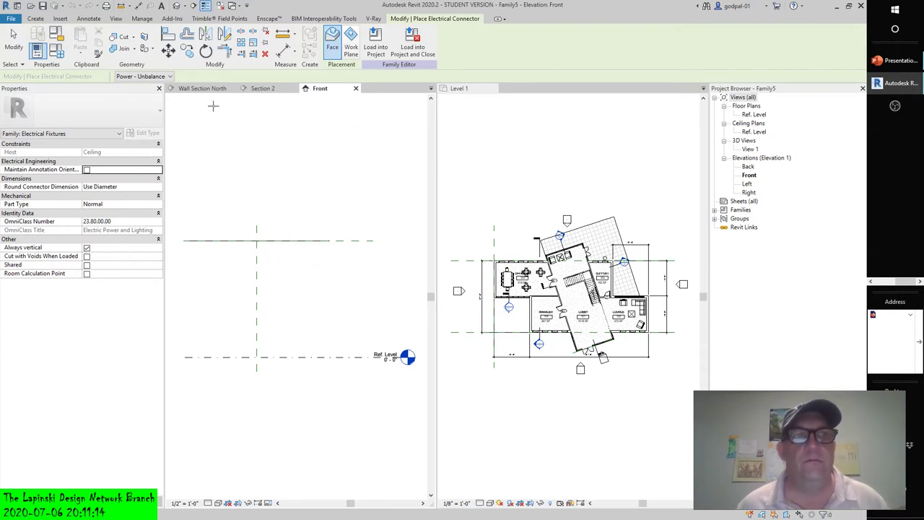
pyautogui.click(170, 77)
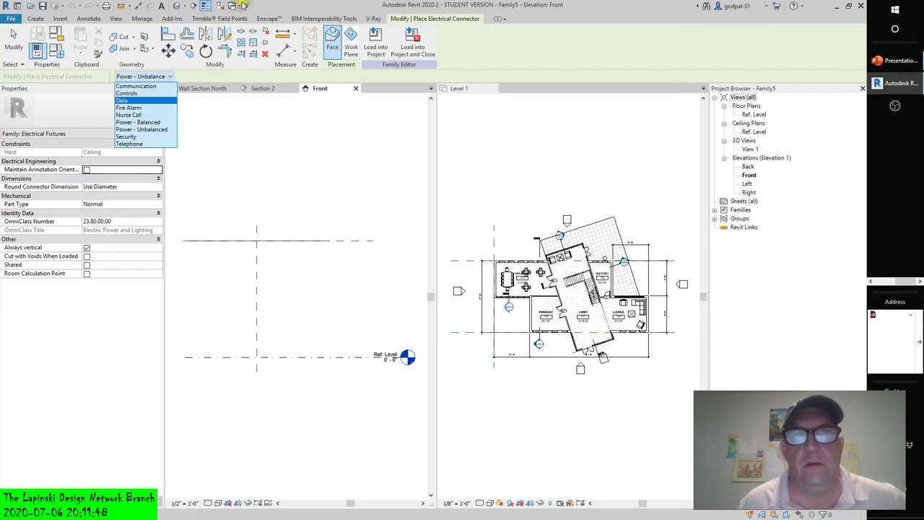
pyautogui.click(271, 180)
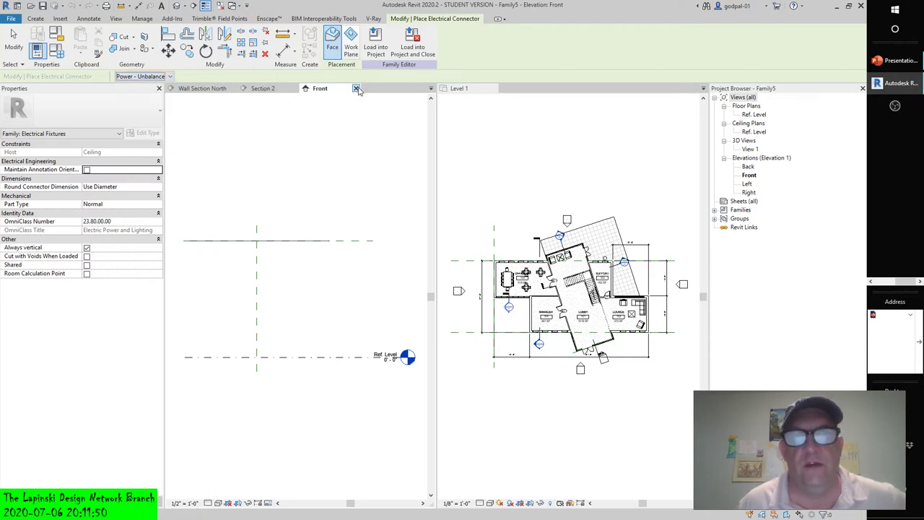
# Step: Close the family's Front view to return to the project's Wall Section North view
pyautogui.click(356, 88)
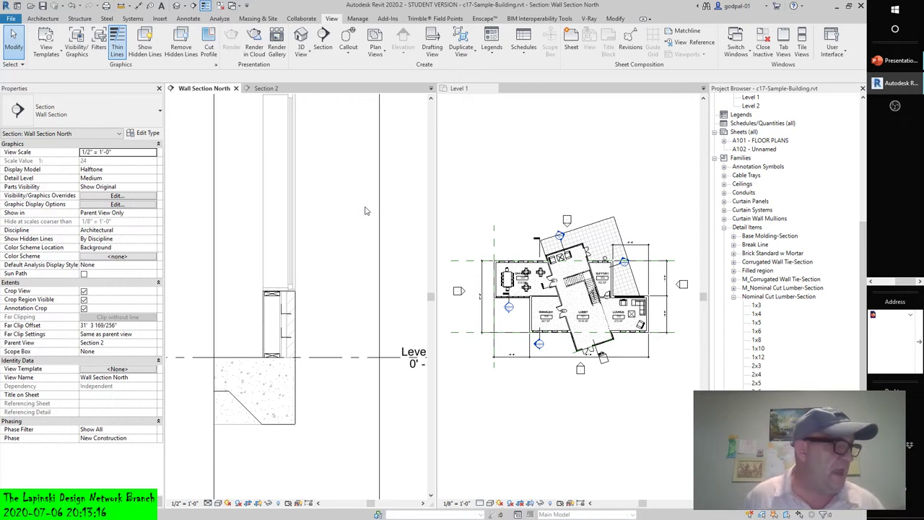
# Step: Split the Wall Section North crop region with a view break and extend the middle segment downward
pyautogui.scroll(-1, 328, 210)
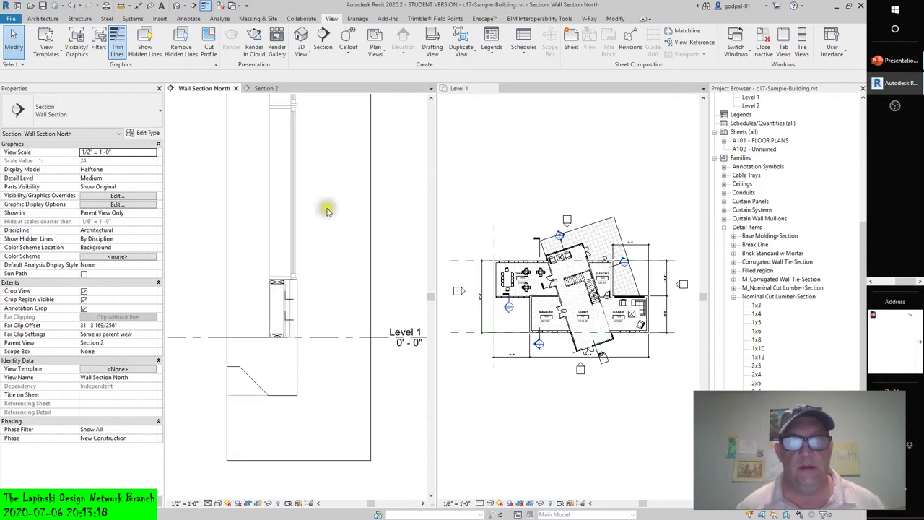
pyautogui.scroll(-5, 328, 211)
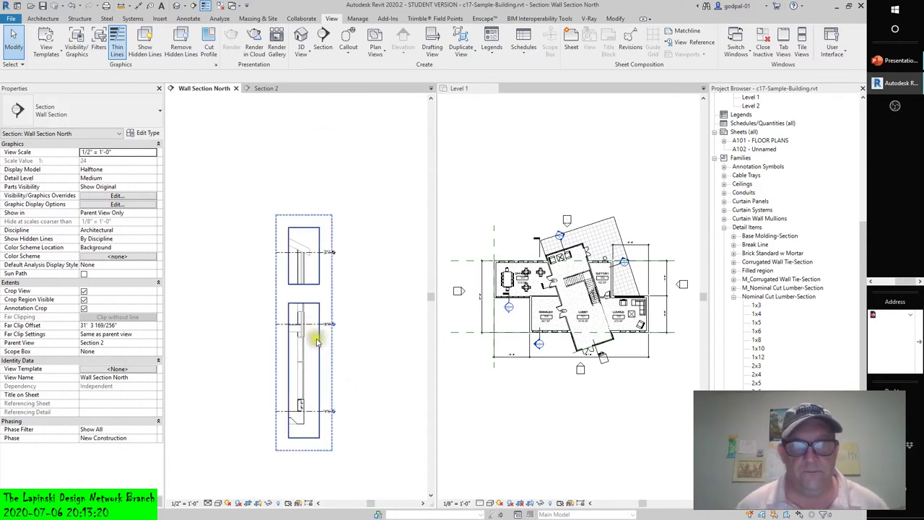
pyautogui.click(330, 370)
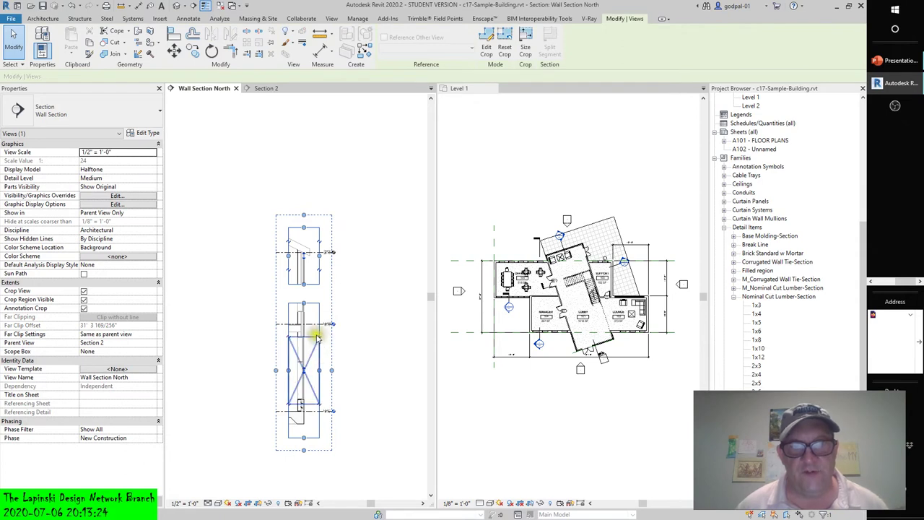
pyautogui.click(318, 338)
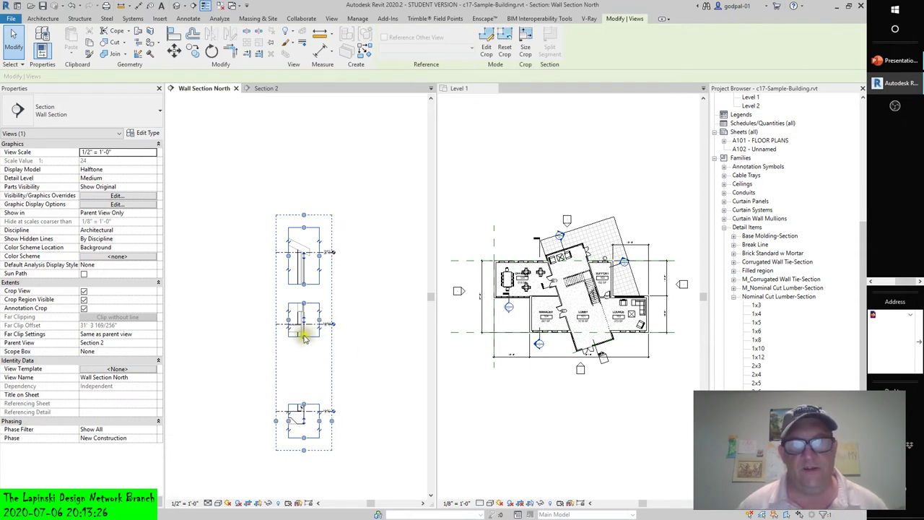
pyautogui.moveTo(304, 336); pyautogui.dragTo(304, 353)
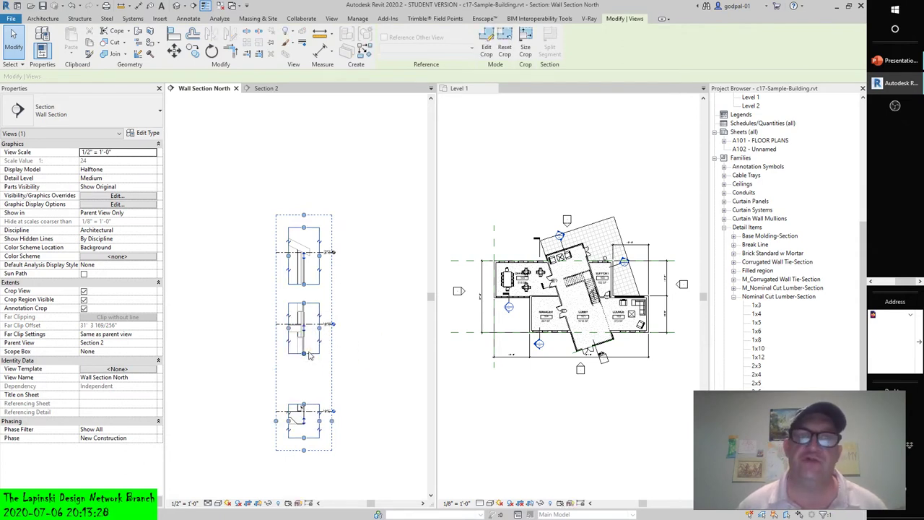
pyautogui.moveTo(359, 379); pyautogui.dragTo(371, 328, button='middle')
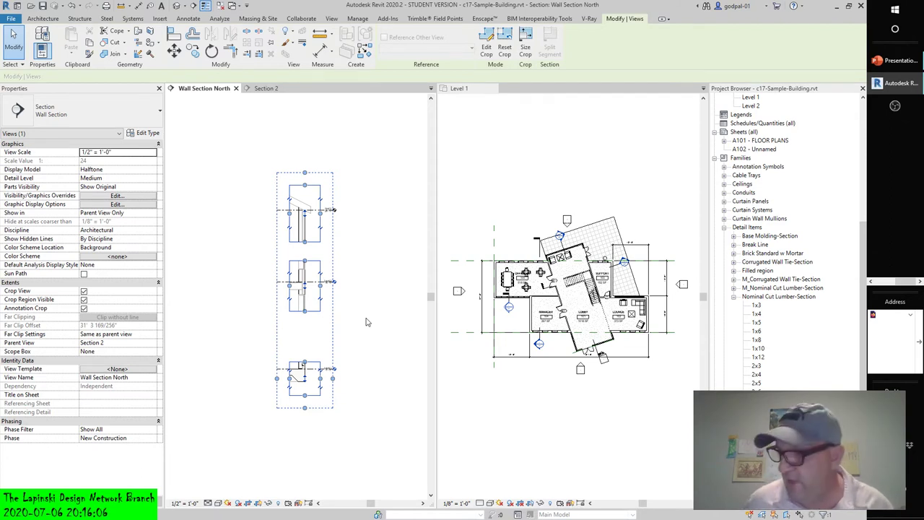
# Step: Bring the PowerPoint presentation back to the front from the taskbar
pyautogui.click(897, 61)
pyautogui.click(355, 189)
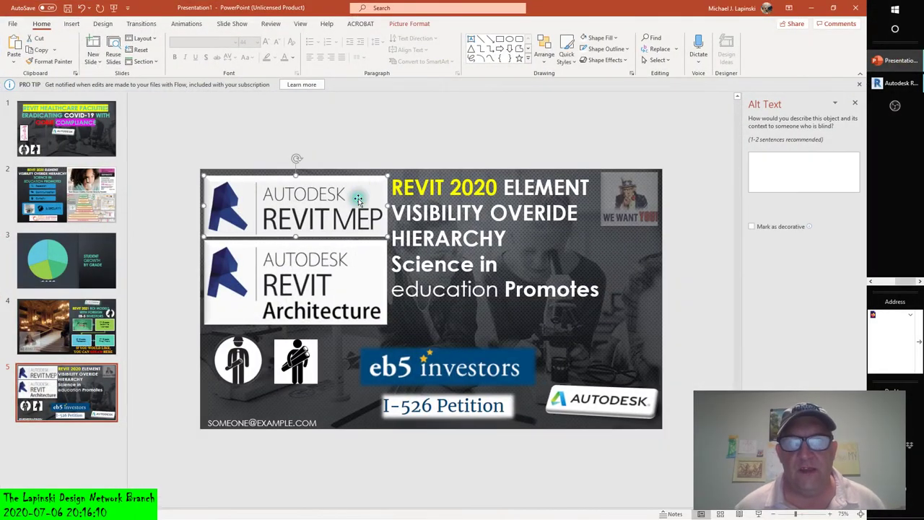
pyautogui.rightClick(358, 200)
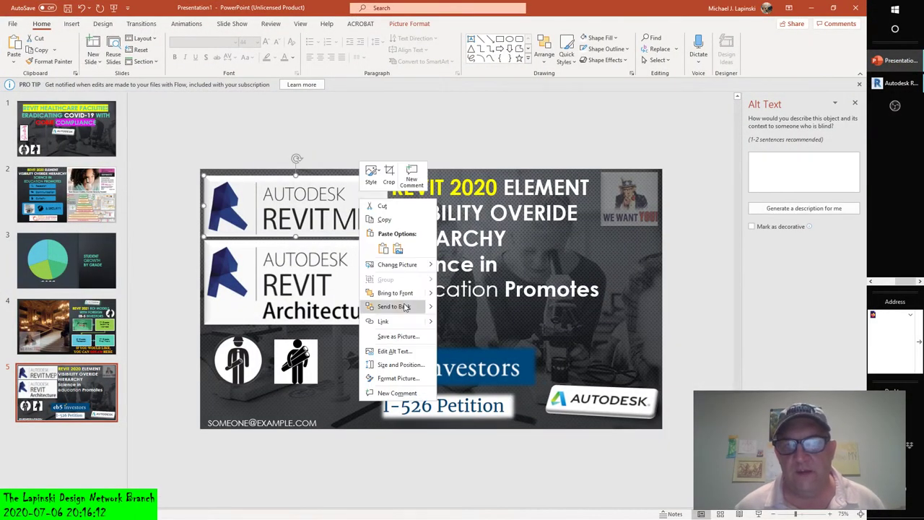
pyautogui.click(372, 205)
pyautogui.rightClick(372, 206)
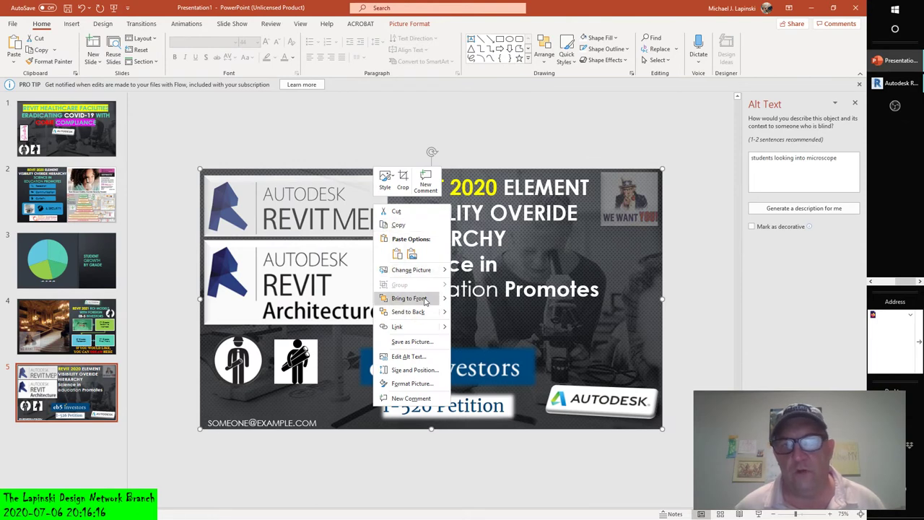
pyautogui.click(634, 290)
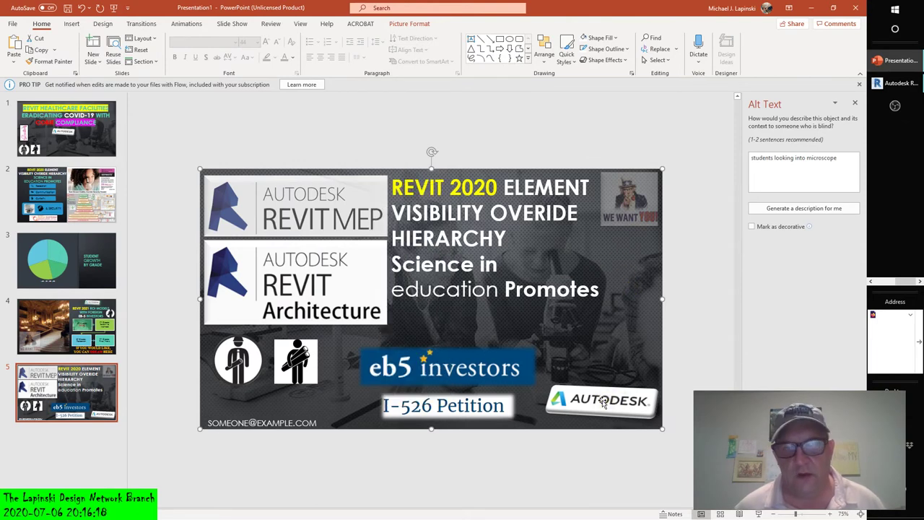
pyautogui.click(469, 405)
pyautogui.press('Delete')
pyautogui.click(490, 365)
pyautogui.rightClick(490, 366)
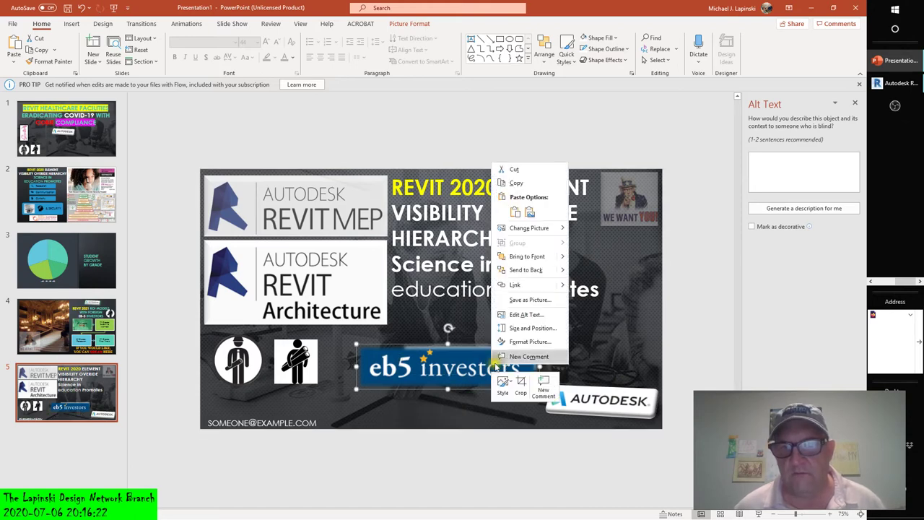
pyautogui.click(525, 257)
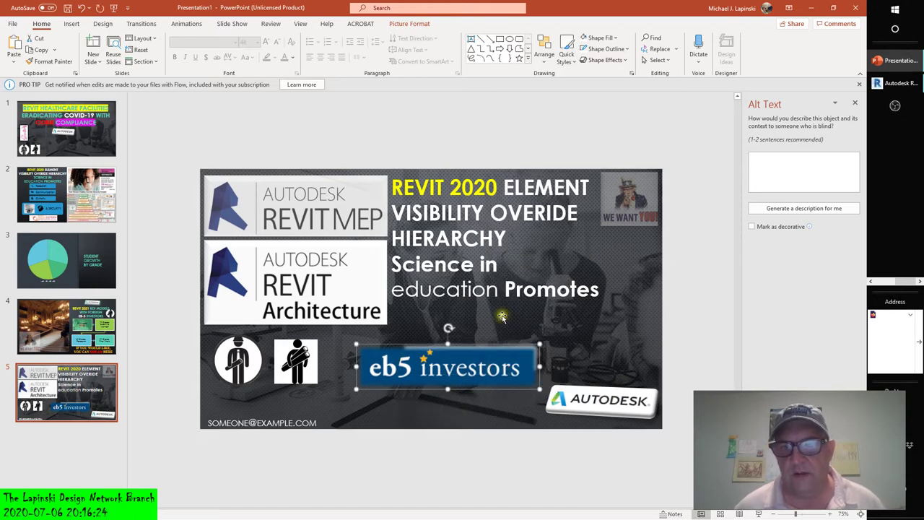
pyautogui.rightClick(488, 366)
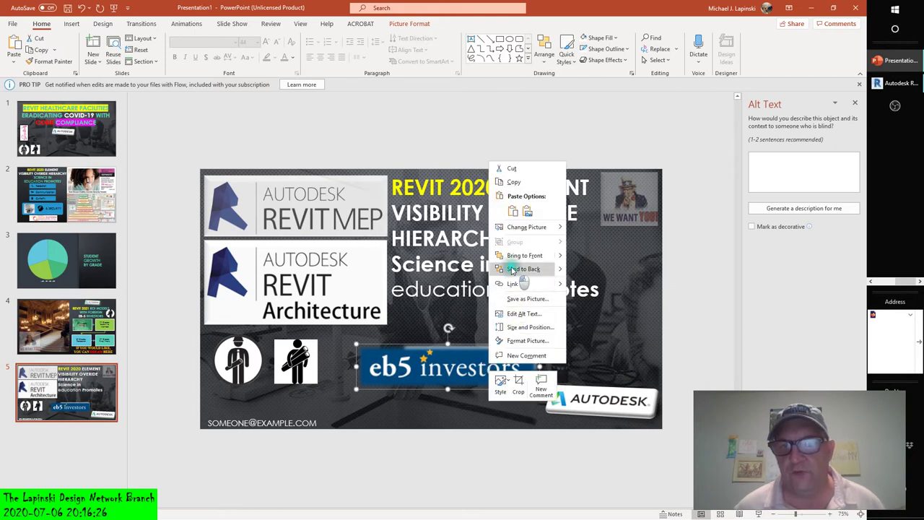
pyautogui.click(510, 267)
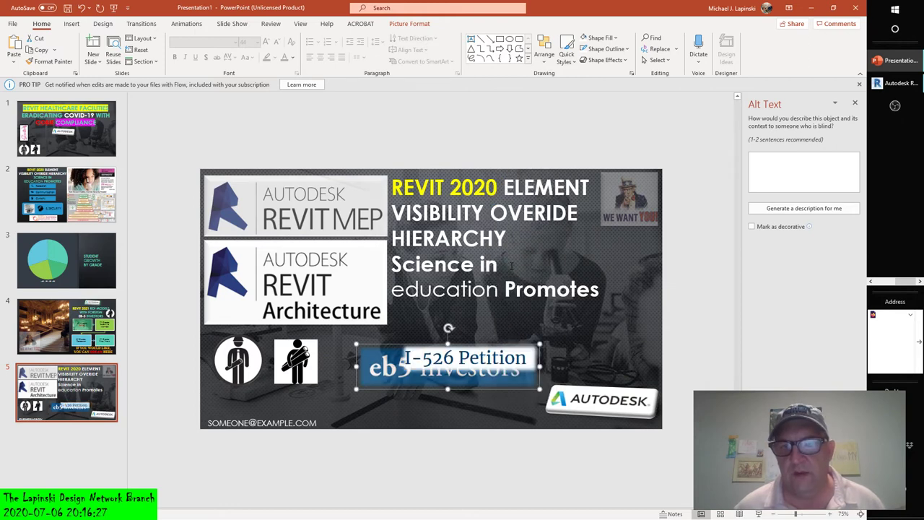
pyautogui.click(81, 7)
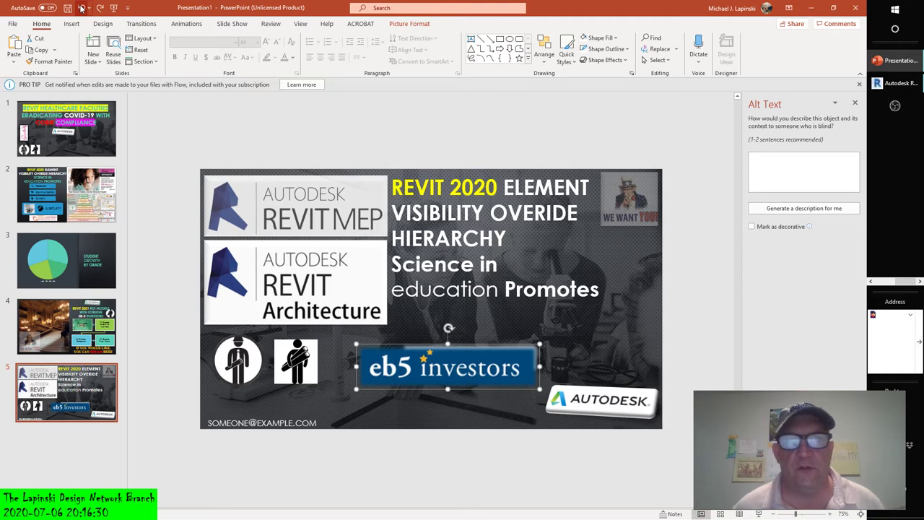
pyautogui.click(82, 7)
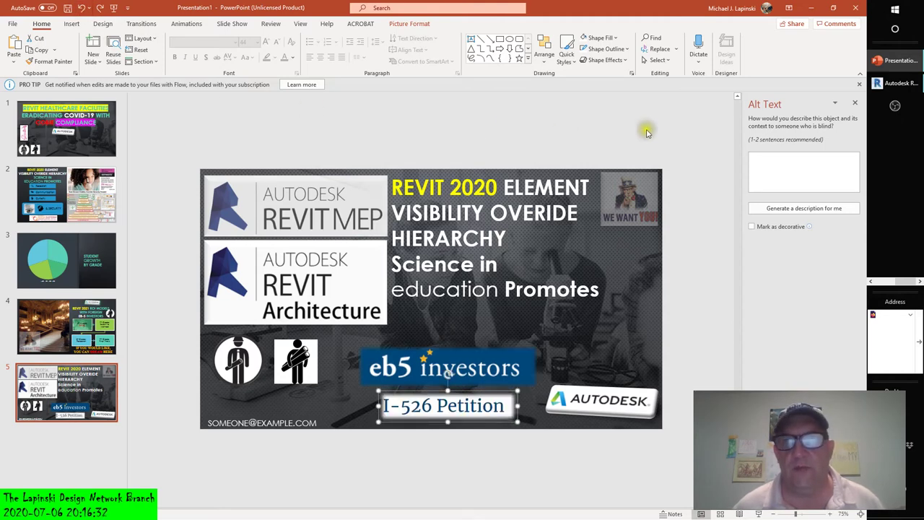
pyautogui.click(879, 284)
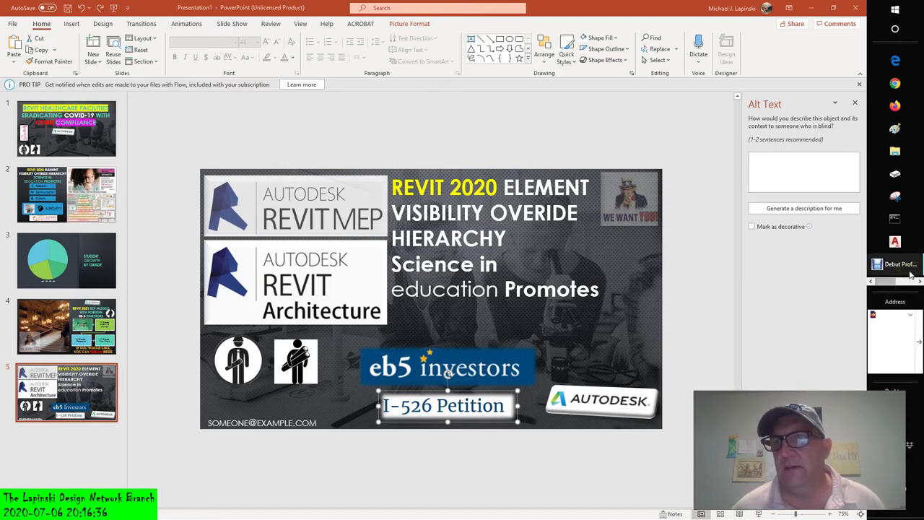
# Step: Drag Wall Section North's crop region top edge upward twice, then pan to show the Level 2 portion
pyautogui.click(910, 288)
pyautogui.click(894, 83)
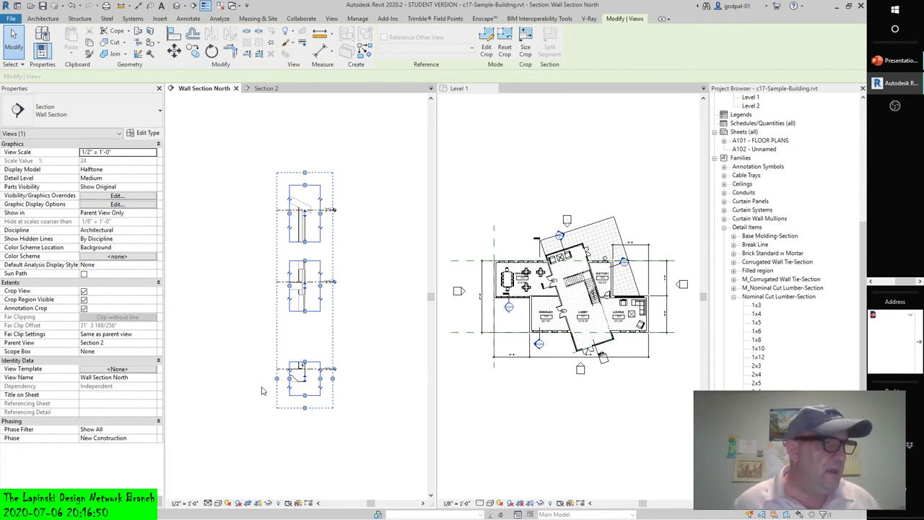
pyautogui.click(357, 361)
pyautogui.scroll(5, 307, 371)
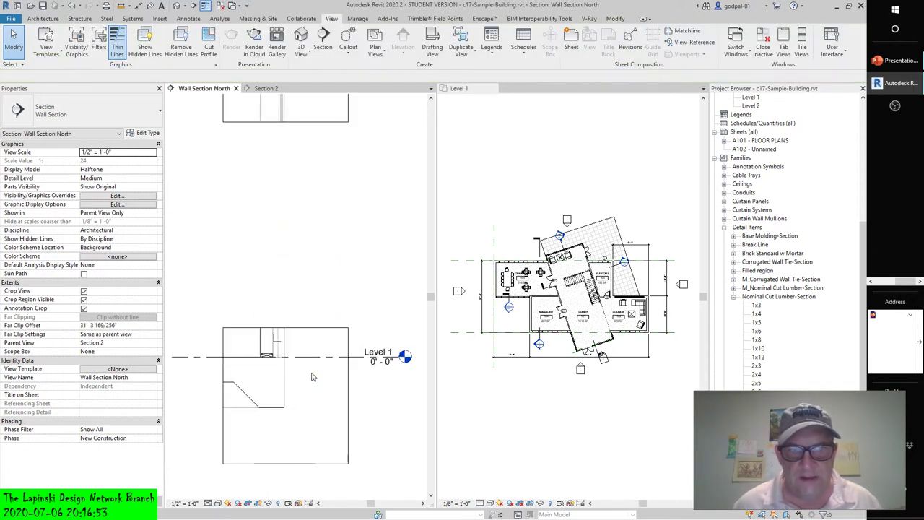
pyautogui.click(292, 331)
pyautogui.moveTo(286, 329)
pyautogui.mouseDown()
pyautogui.moveTo(287, 209)
pyautogui.moveTo(289, 242)
pyautogui.mouseUp()
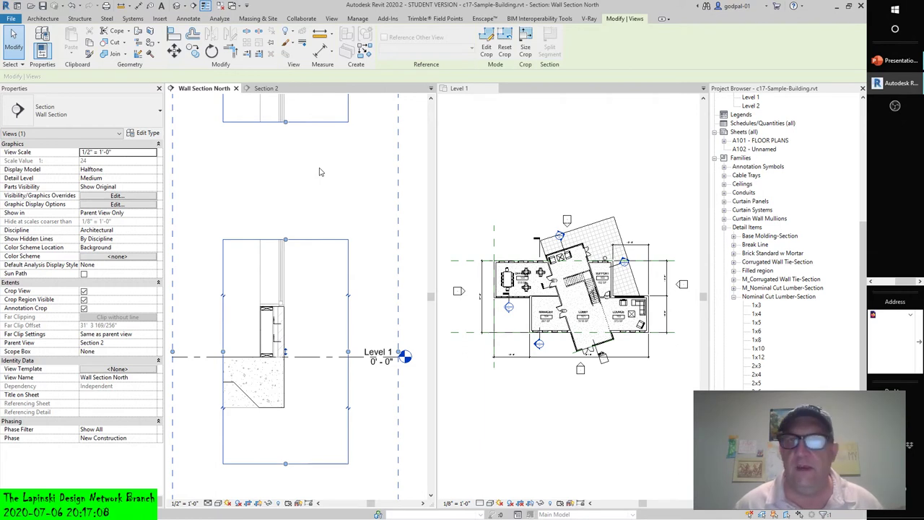
pyautogui.moveTo(286, 241); pyautogui.dragTo(279, 222)
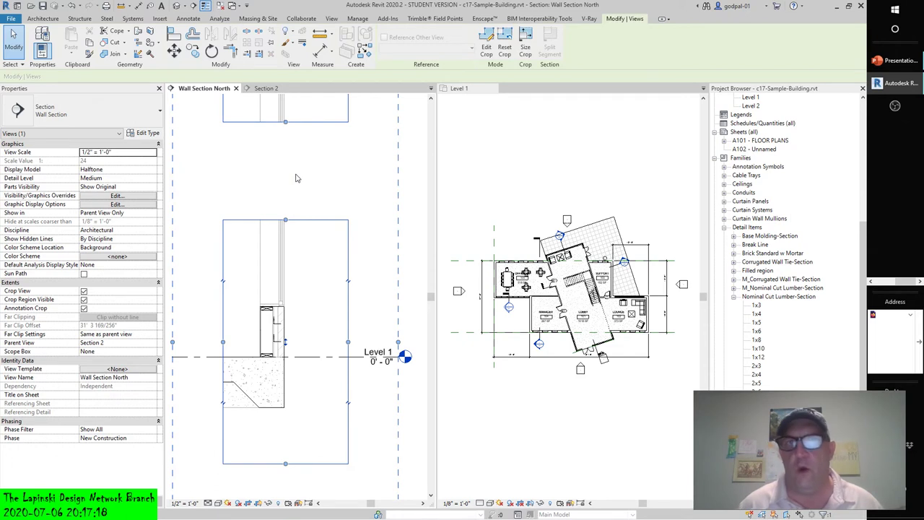
pyautogui.scroll(-2, 303, 173)
pyautogui.moveTo(303, 173); pyautogui.dragTo(321, 241, button='middle')
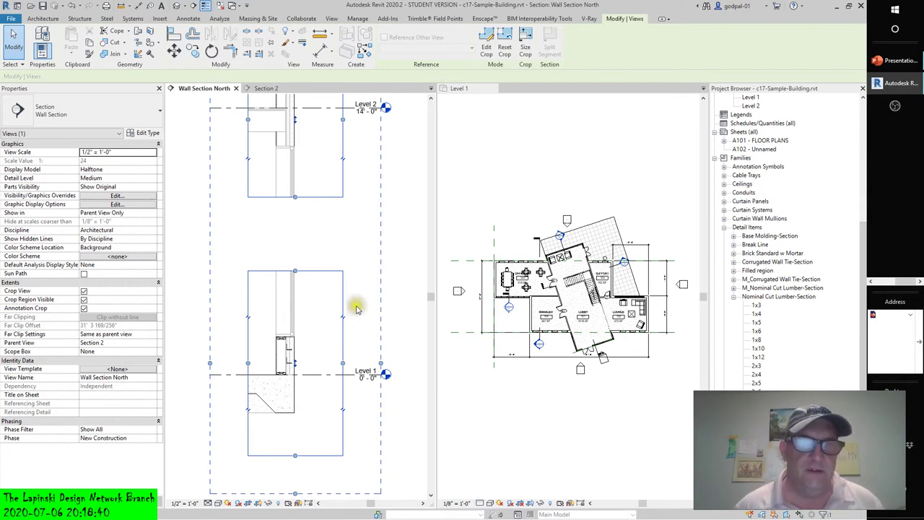
# Step: Zoom out and pan the Level 1 plan down-left to clear space above and right of the building
pyautogui.scroll(-1, 356, 310)
pyautogui.scroll(-1, 363, 245)
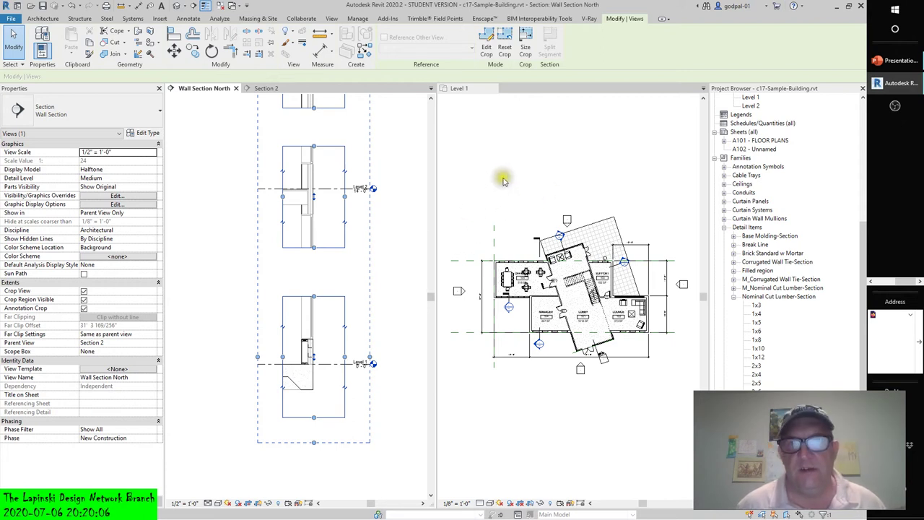
pyautogui.scroll(-2, 498, 182)
pyautogui.moveTo(527, 173); pyautogui.dragTo(444, 226, button='middle')
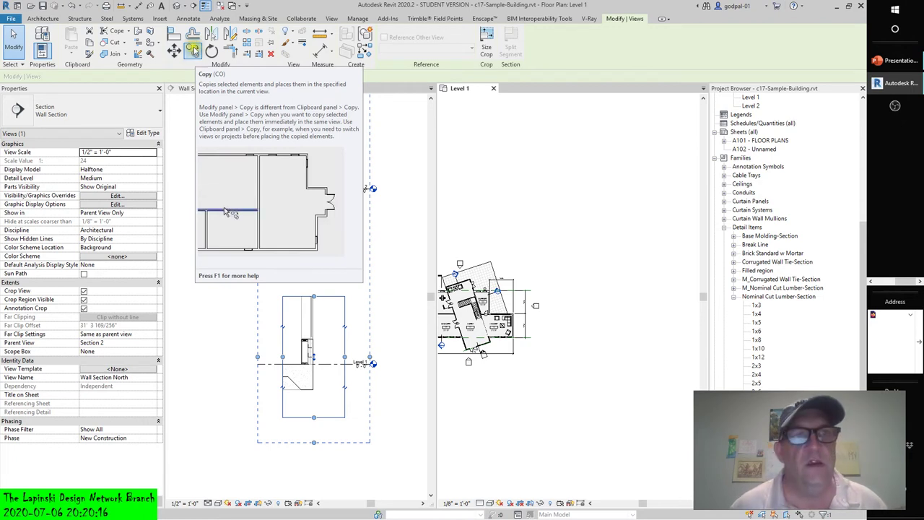
# Step: Draw a rectangular Earth Fill filled region above and right of the building, skipping the save reminder
pyautogui.click(188, 19)
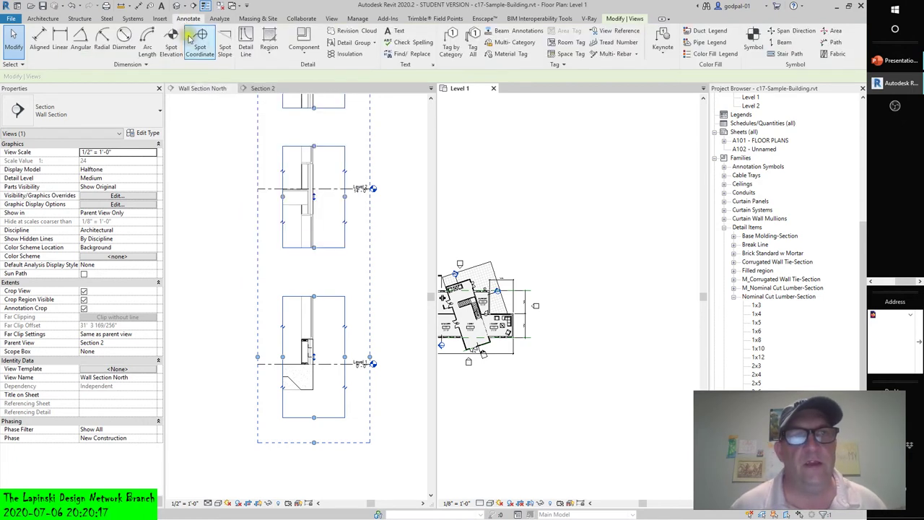
pyautogui.click(269, 47)
pyautogui.click(269, 67)
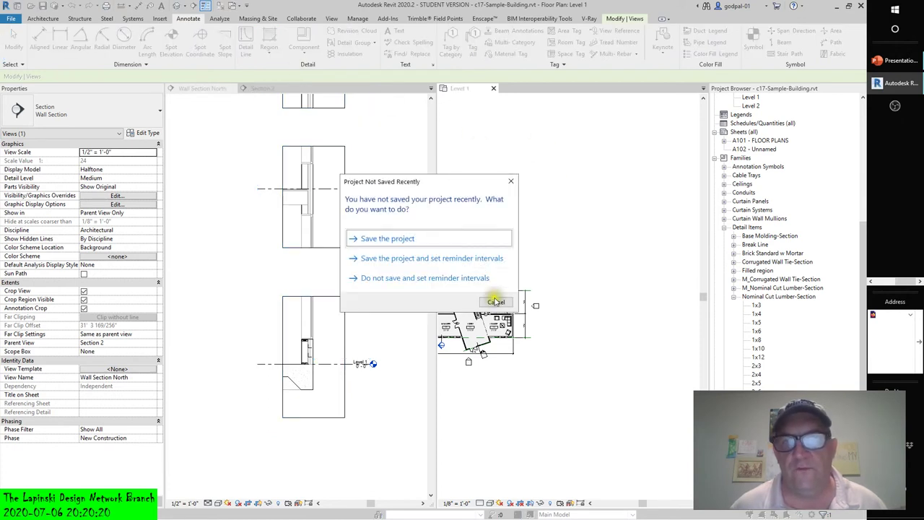
pyautogui.click(493, 302)
pyautogui.click(415, 32)
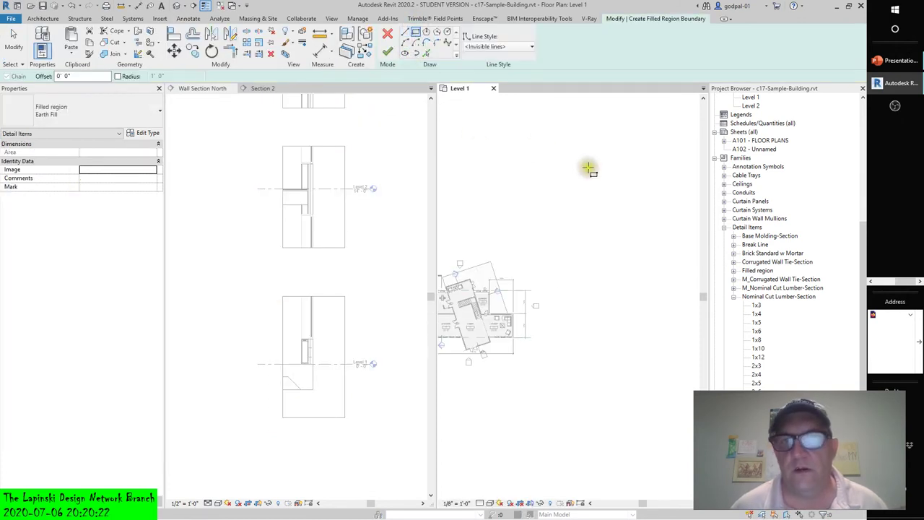
pyautogui.click(527, 170)
pyautogui.click(629, 241)
pyautogui.click(387, 52)
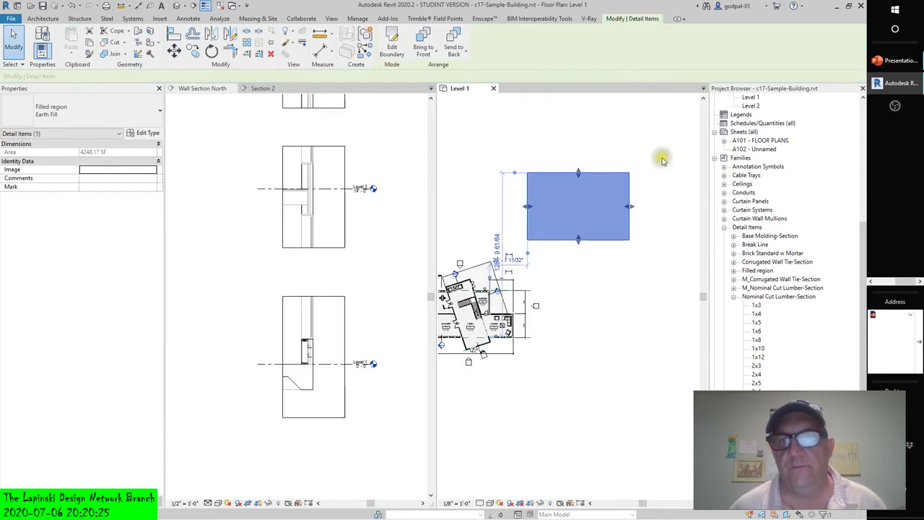
pyautogui.click(188, 18)
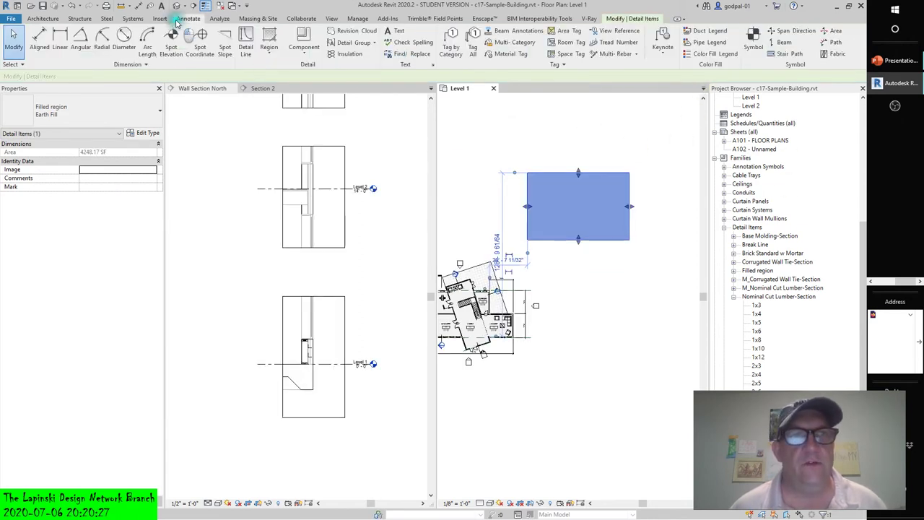
# Step: Sketch a tall, narrow masking region covering the gap between the two grey squares
pyautogui.click(266, 58)
pyautogui.click(296, 94)
pyautogui.click(563, 283)
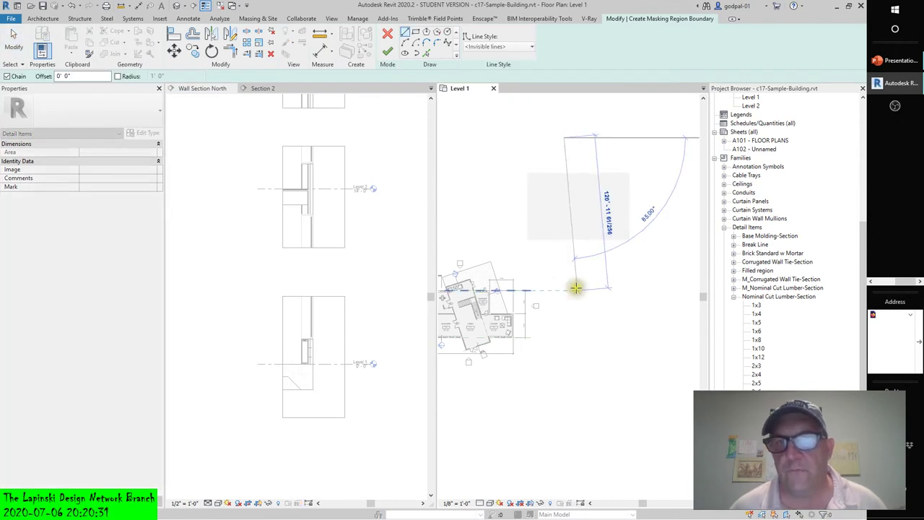
pyautogui.click(584, 284)
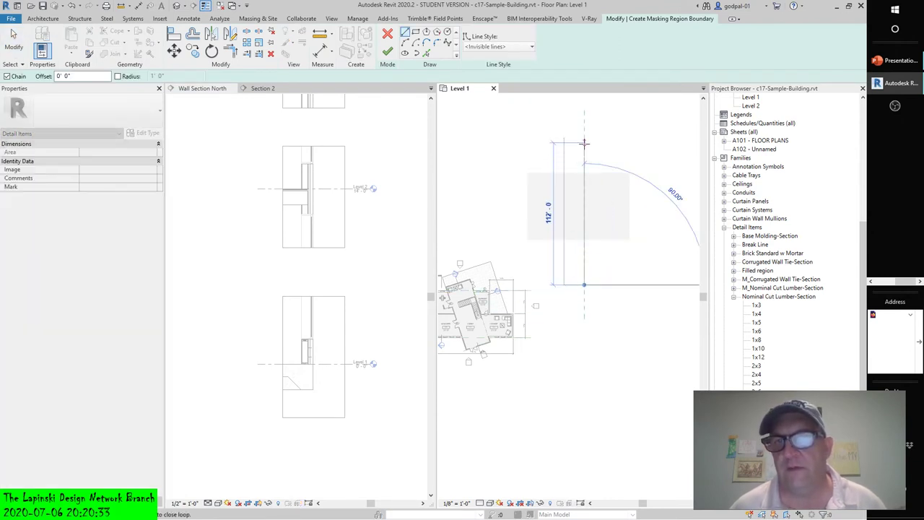
pyautogui.click(584, 137)
pyautogui.click(566, 138)
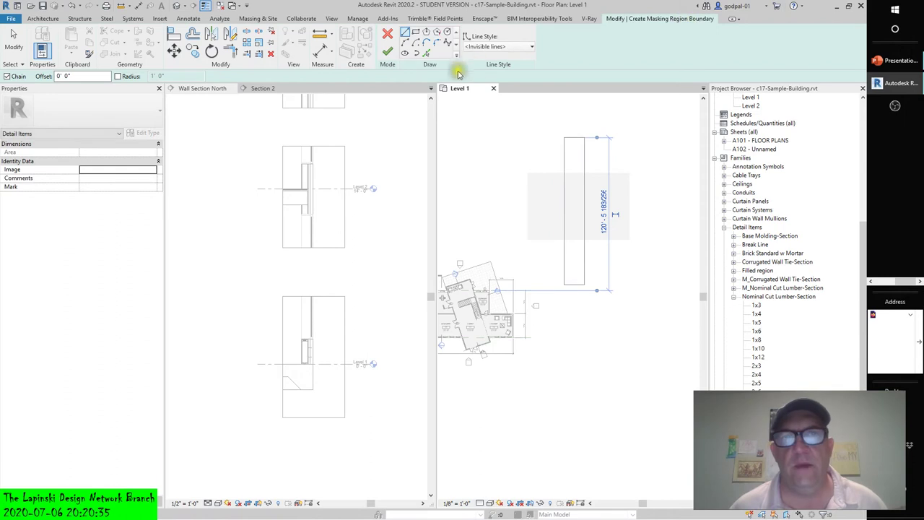
pyautogui.click(387, 52)
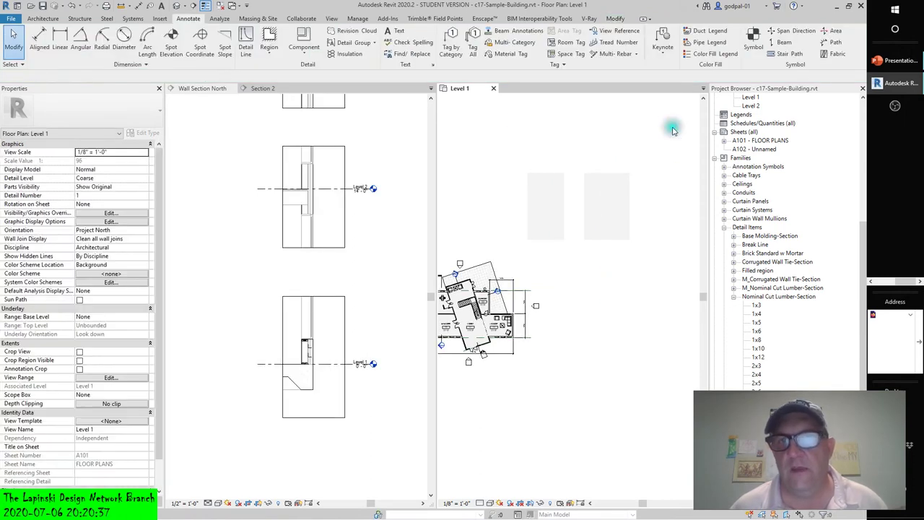
pyautogui.click(673, 132)
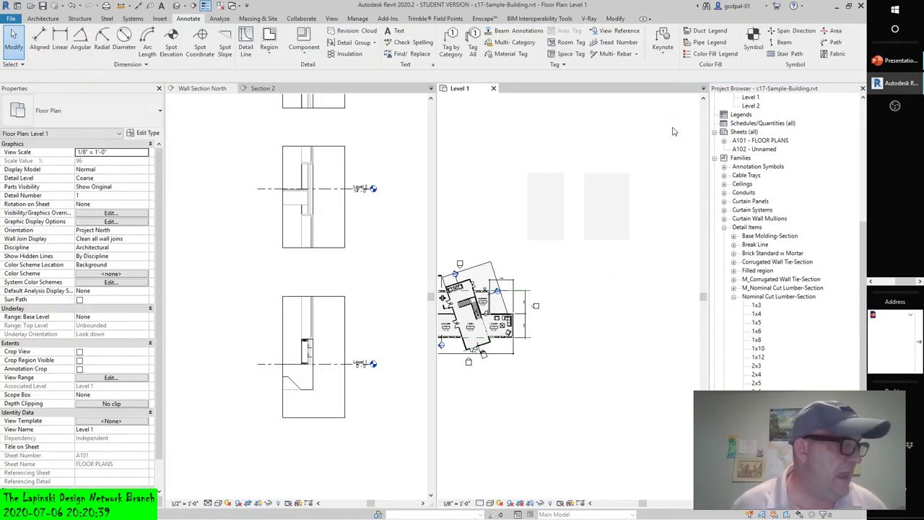
# Step: Draw a horizontal and a vertical Thin Line detail line crossing over the grey squares
pyautogui.click(246, 47)
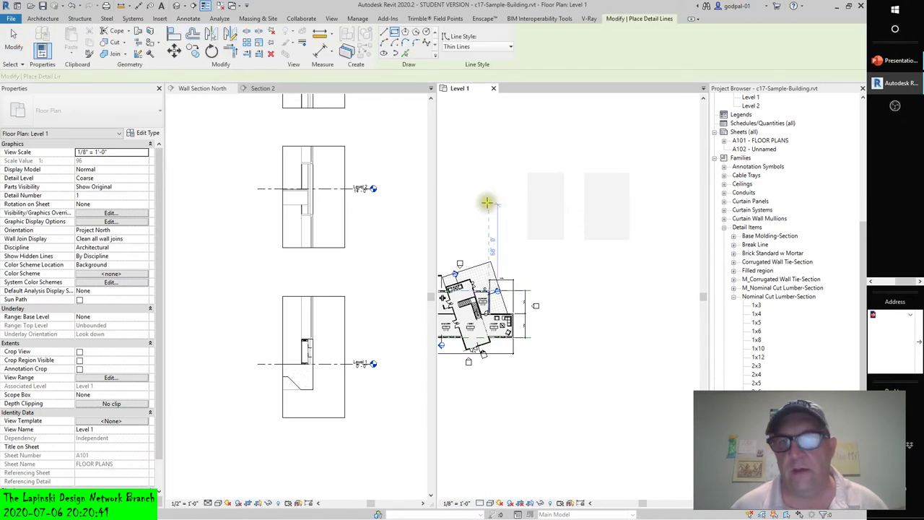
pyautogui.click(483, 200)
pyautogui.click(676, 200)
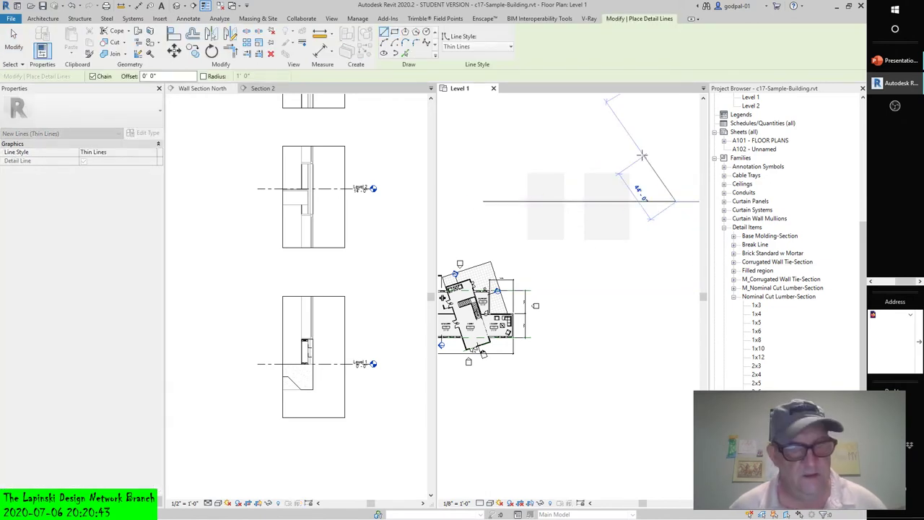
pyautogui.press('Escape')
pyautogui.press('Escape')
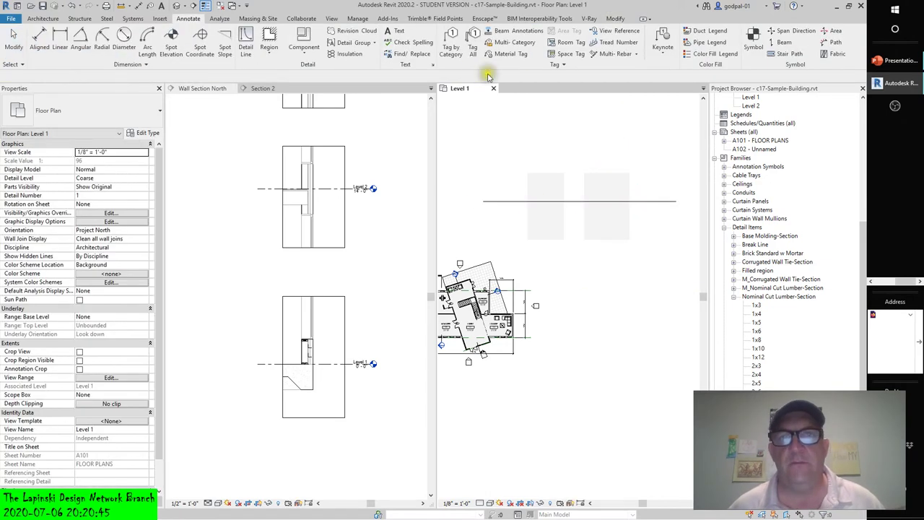
pyautogui.rightClick(553, 124)
pyautogui.click(581, 142)
pyautogui.click(574, 137)
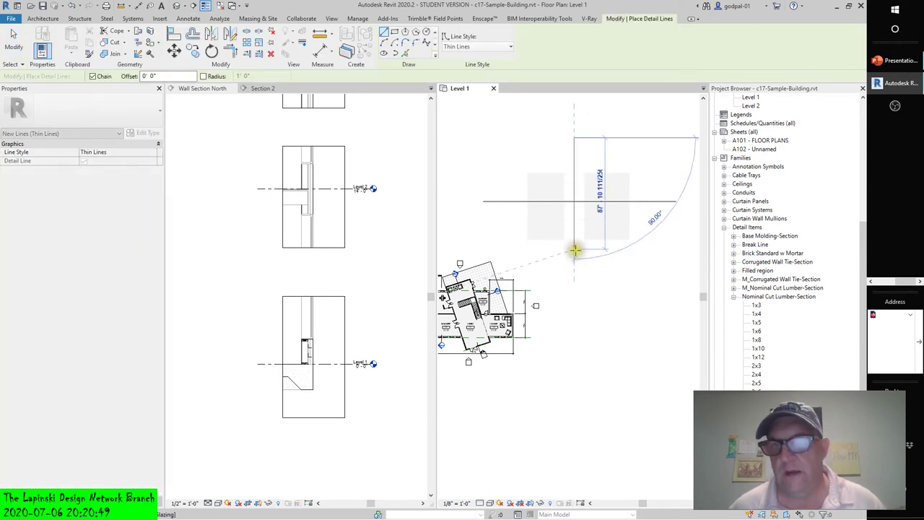
pyautogui.click(573, 299)
pyautogui.press('Escape')
pyautogui.press('Escape')
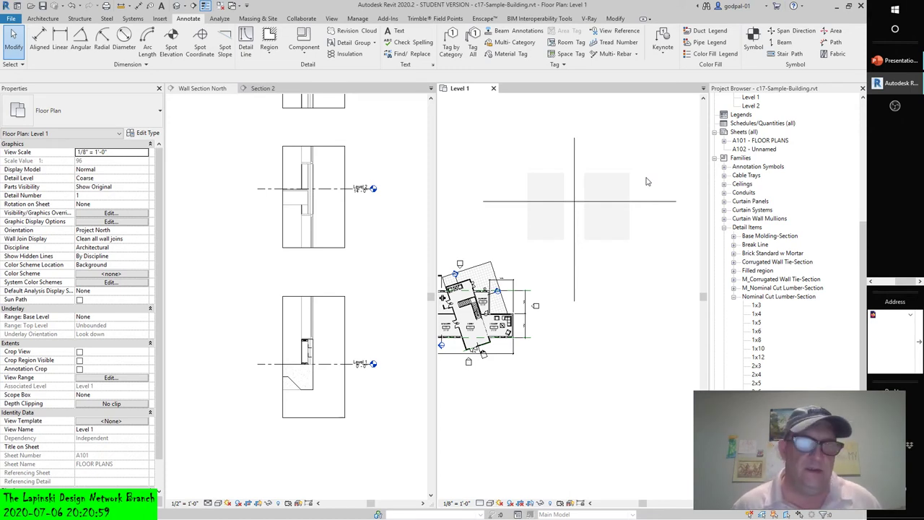
pyautogui.click(583, 189)
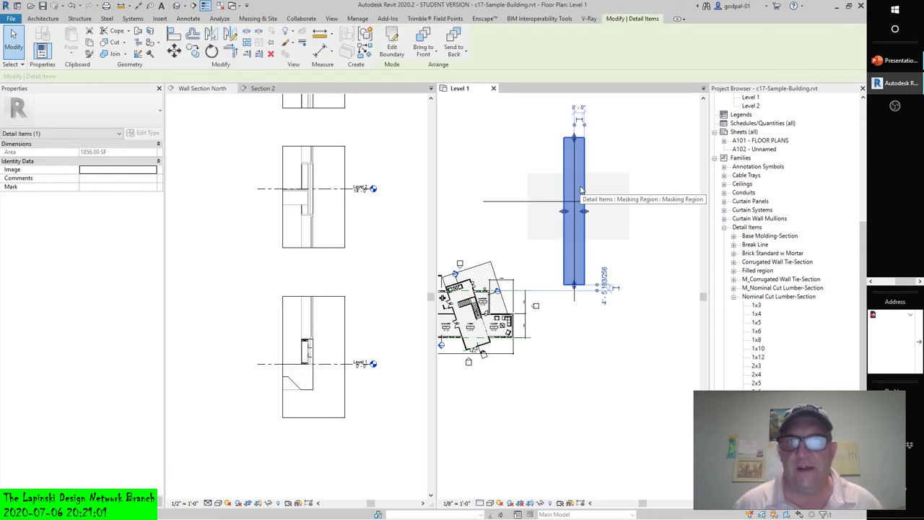
pyautogui.click(392, 45)
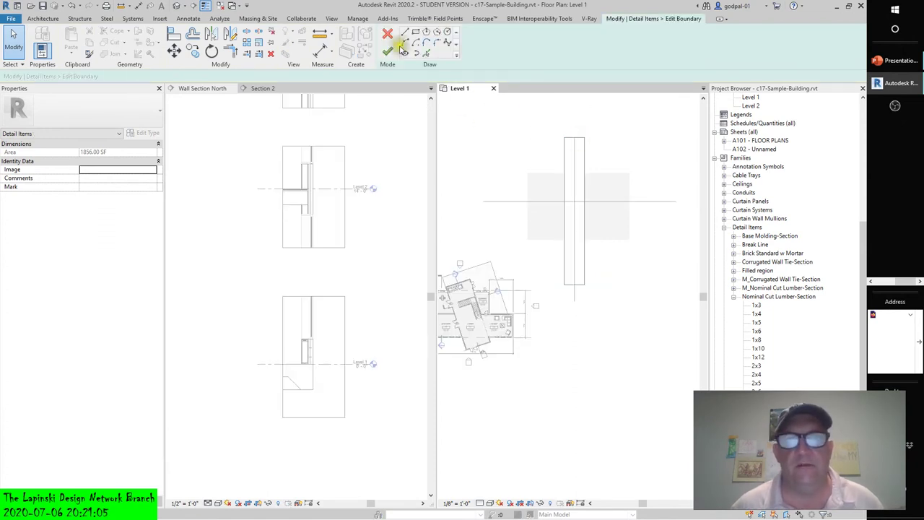
pyautogui.click(389, 34)
pyautogui.click(649, 141)
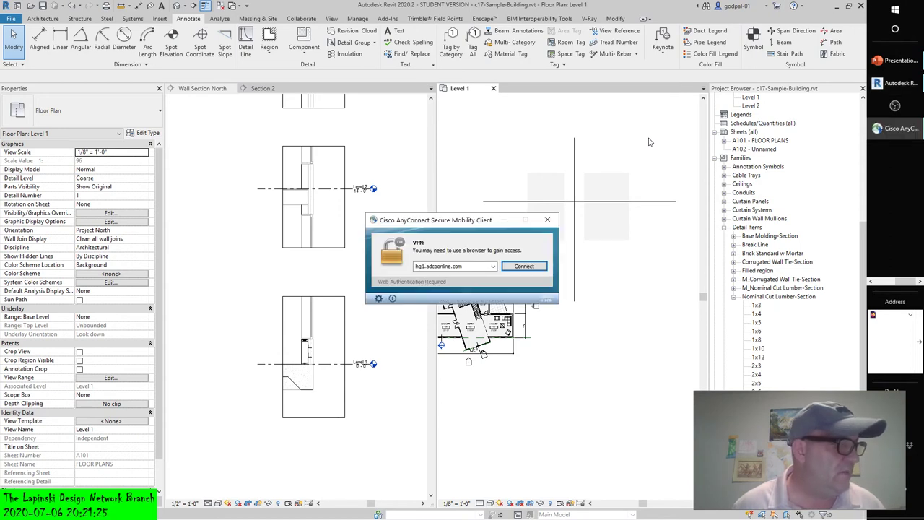
# Step: Close the VPN pop-up, test Bring to Front on the filled region, then undo it
pyautogui.click(547, 220)
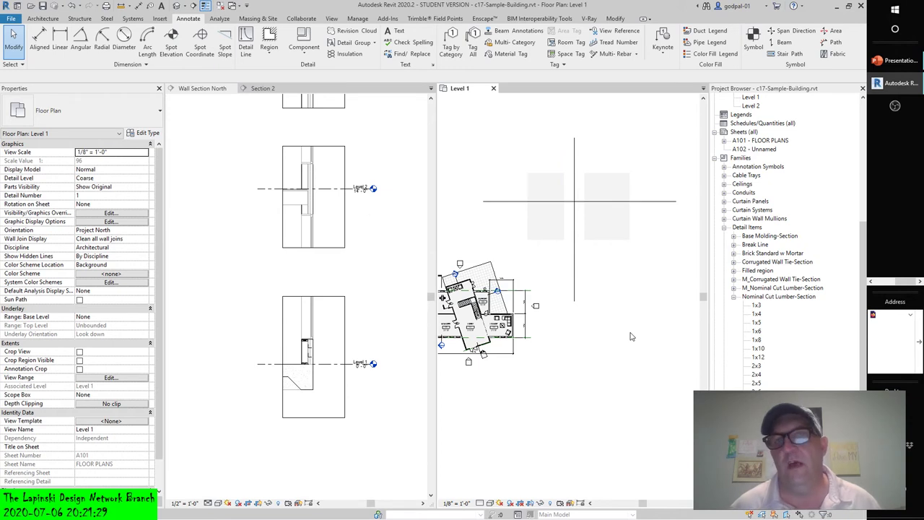
pyautogui.click(616, 230)
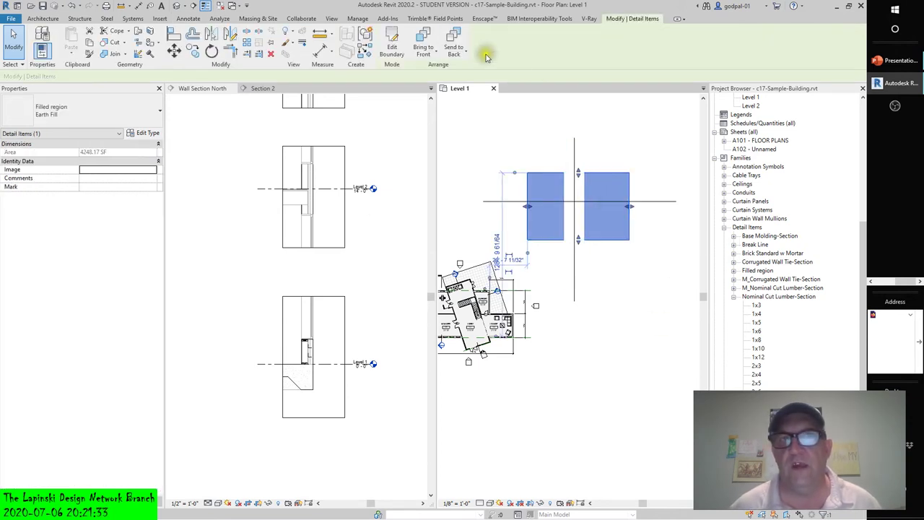
pyautogui.click(425, 40)
pyautogui.click(637, 302)
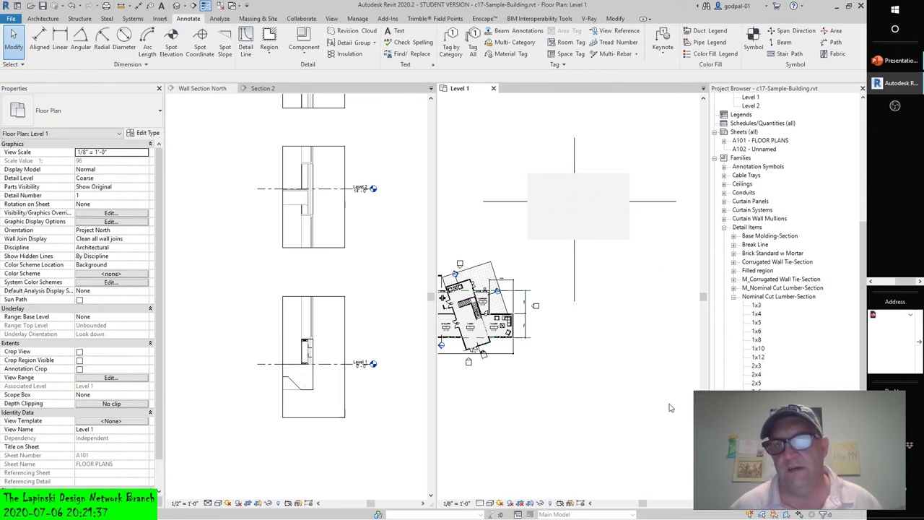
pyautogui.click(626, 233)
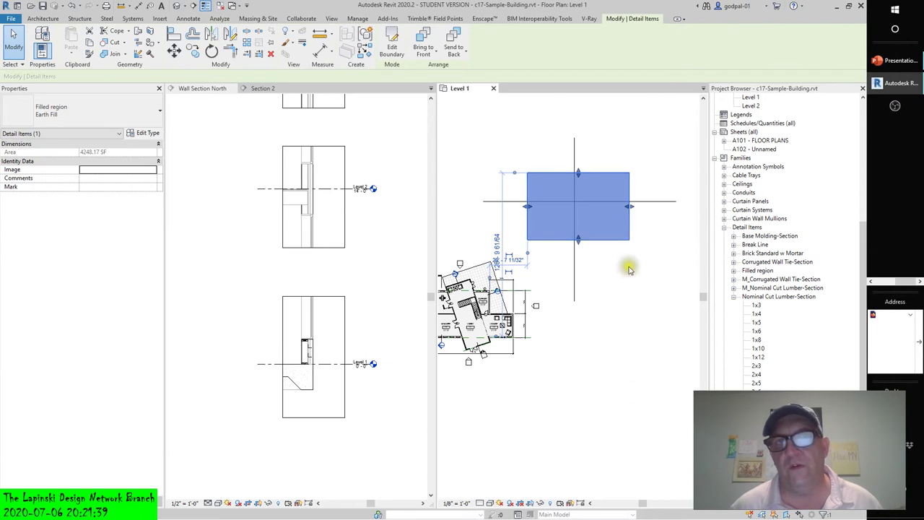
pyautogui.click(618, 346)
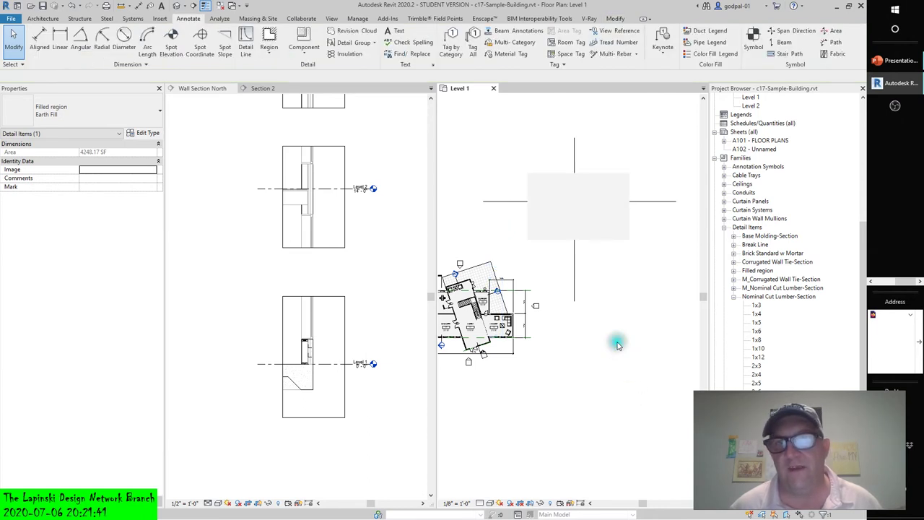
pyautogui.click(72, 6)
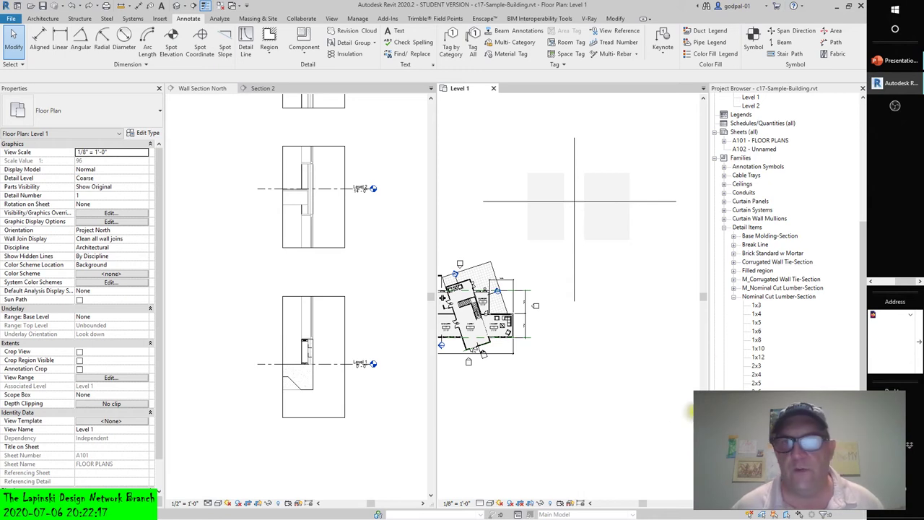
pyautogui.click(653, 206)
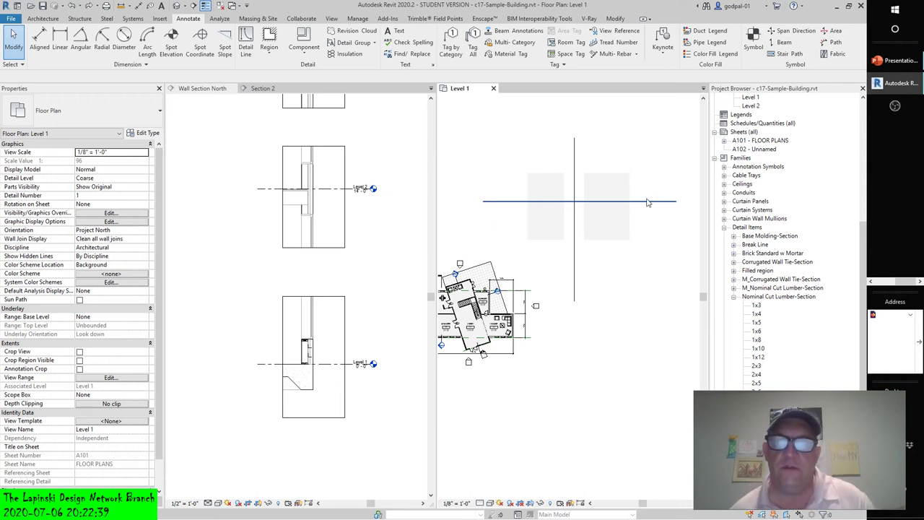
# Step: Select the tall masking region and use Bring Forward to move it above the filled region and lines
pyautogui.click(583, 188)
pyautogui.click(577, 188)
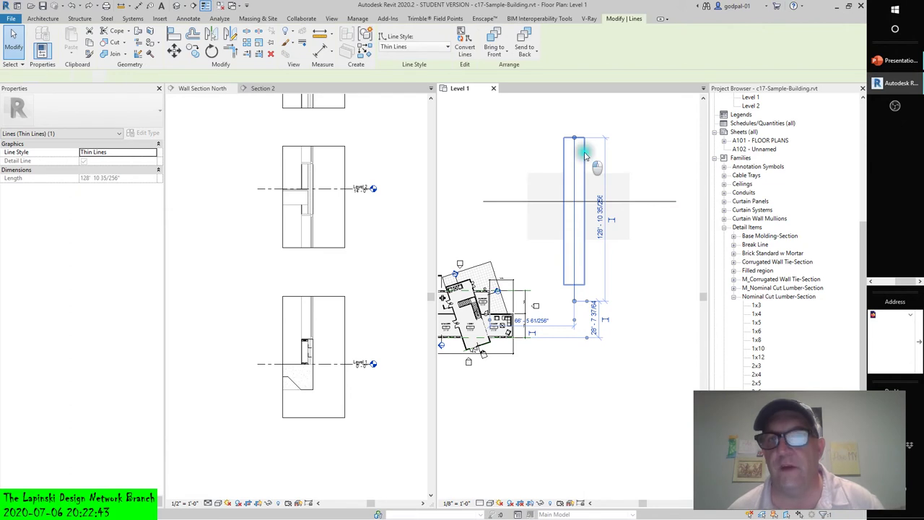
pyautogui.click(586, 157)
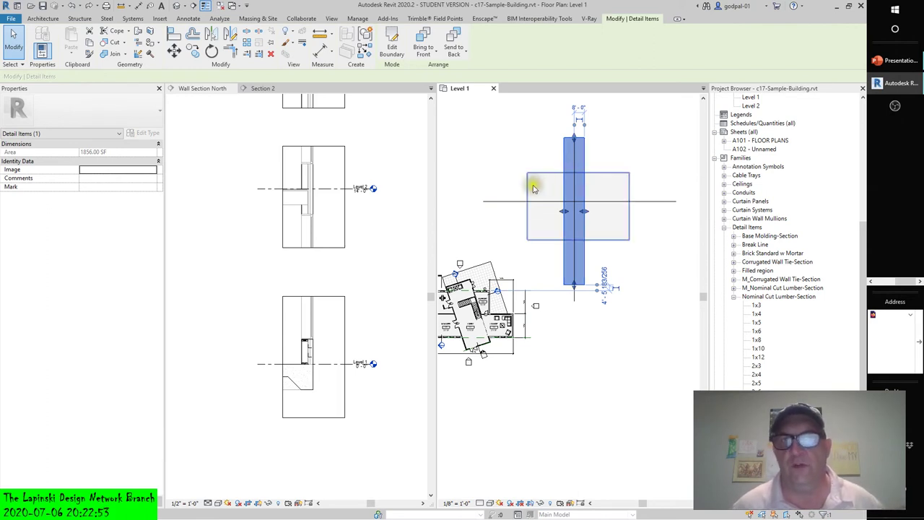
pyautogui.click(433, 56)
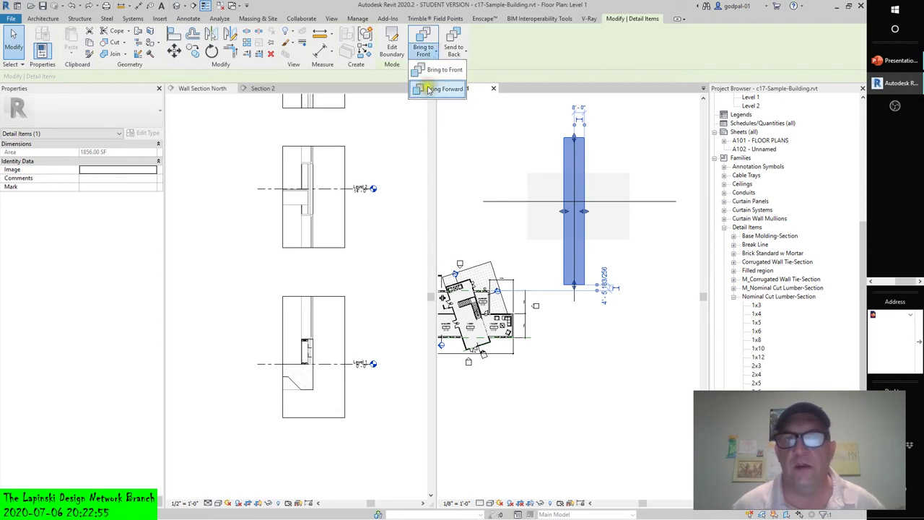
pyautogui.click(427, 88)
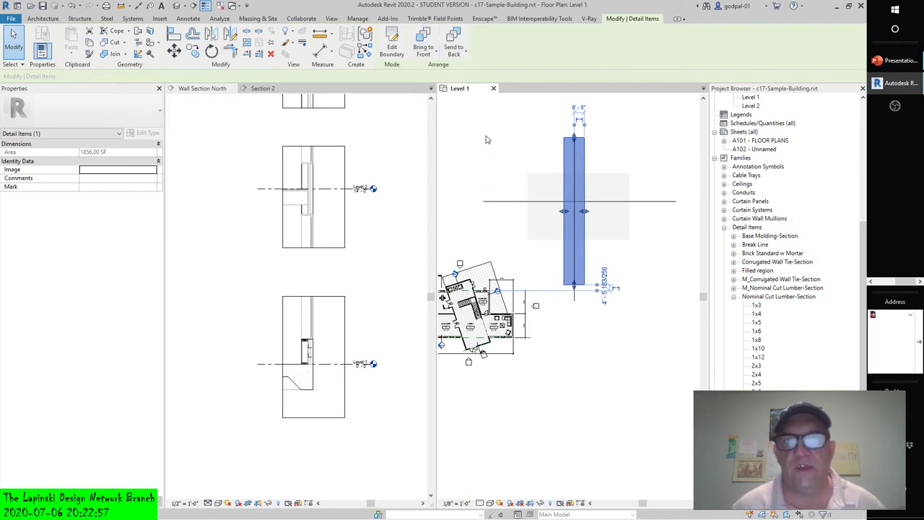
pyautogui.click(435, 57)
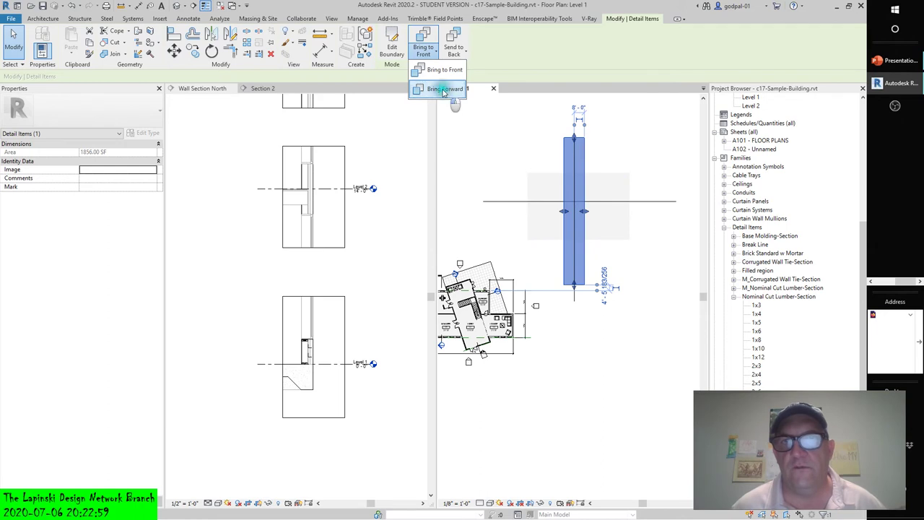
pyautogui.click(439, 88)
pyautogui.click(636, 130)
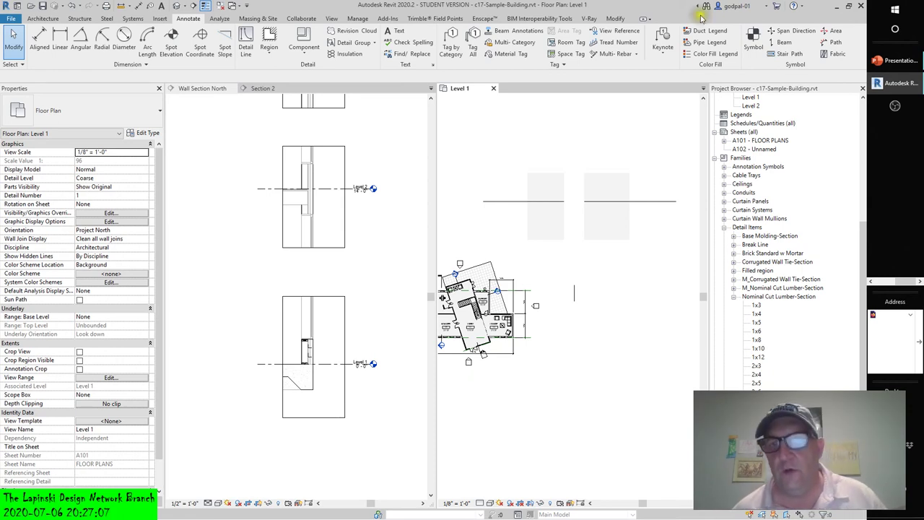
# Step: Select the horizontal detail line and use Send Backward to place it behind the grey filled region
pyautogui.click(583, 269)
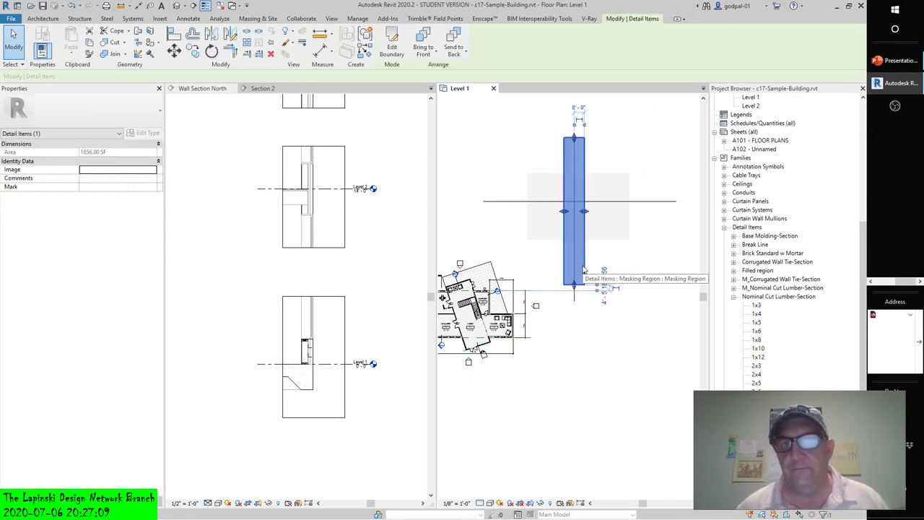
pyautogui.click(570, 384)
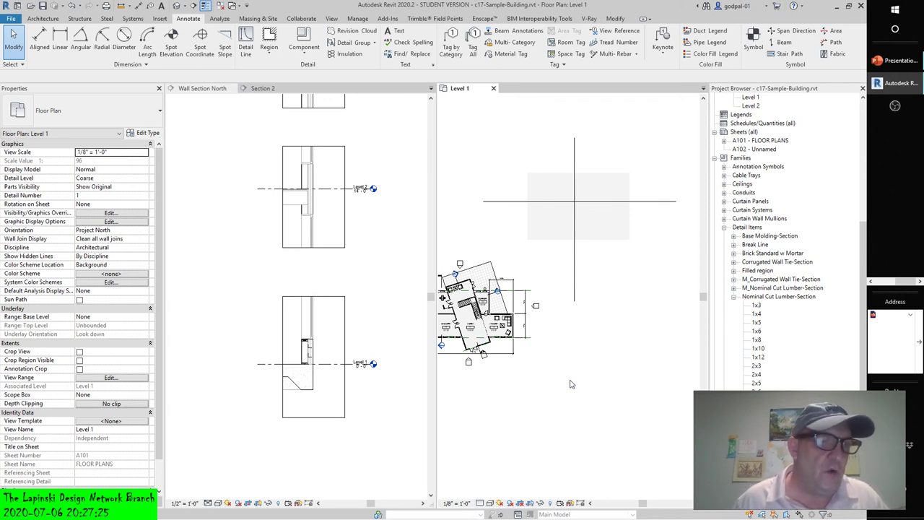
pyautogui.click(510, 201)
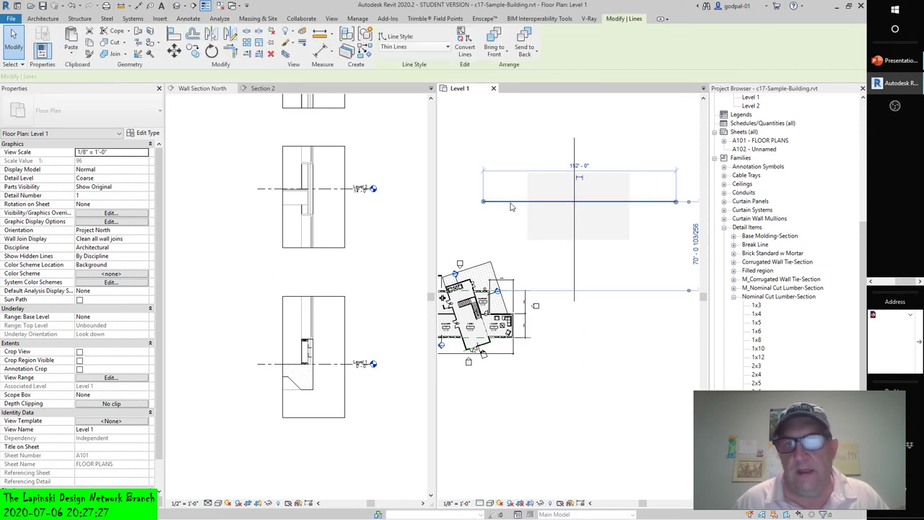
pyautogui.click(532, 56)
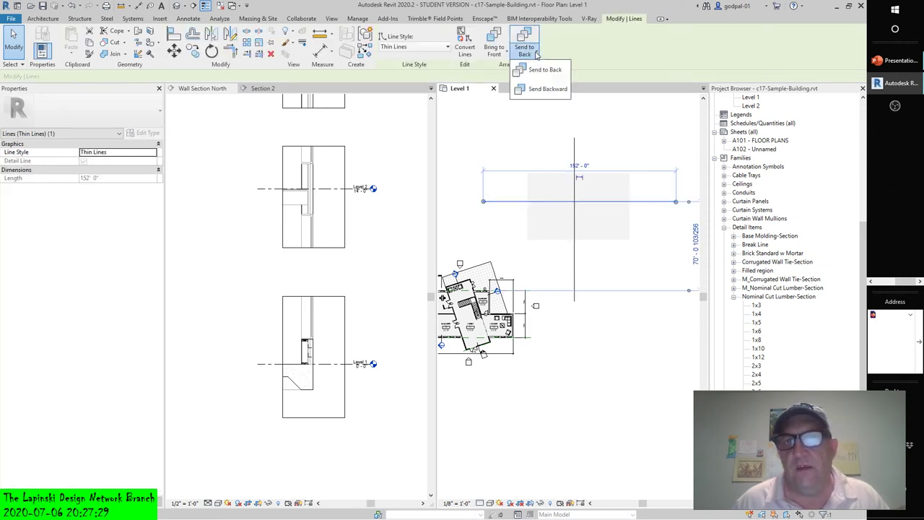
pyautogui.click(529, 93)
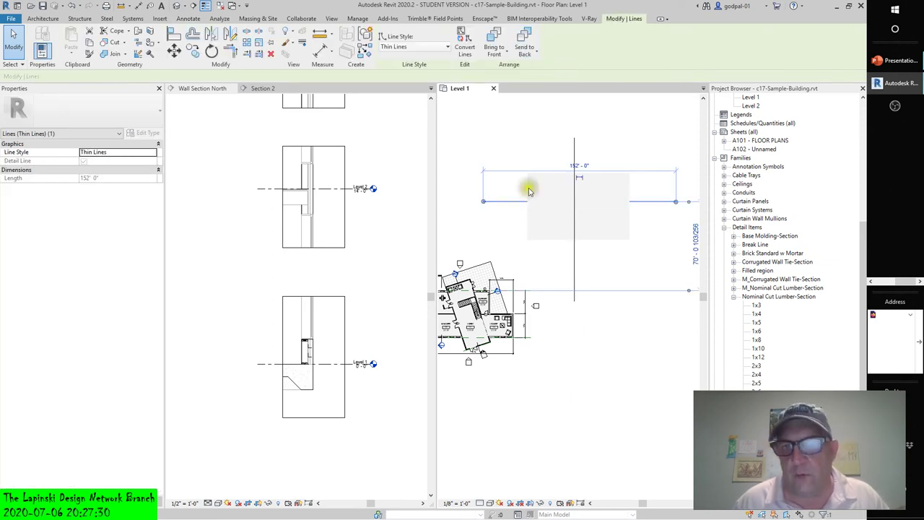
pyautogui.click(612, 406)
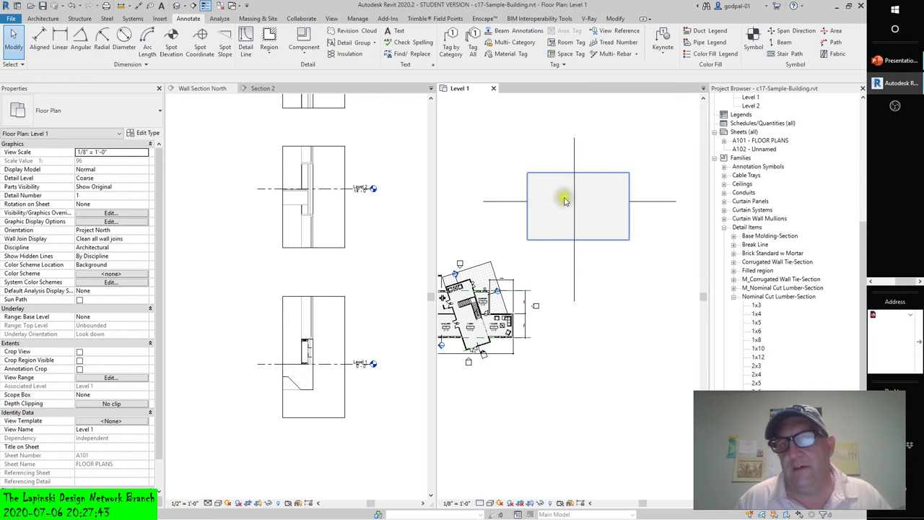
# Step: Test-move the grey filled region down-right to check layering, then undo the move
pyautogui.click(586, 143)
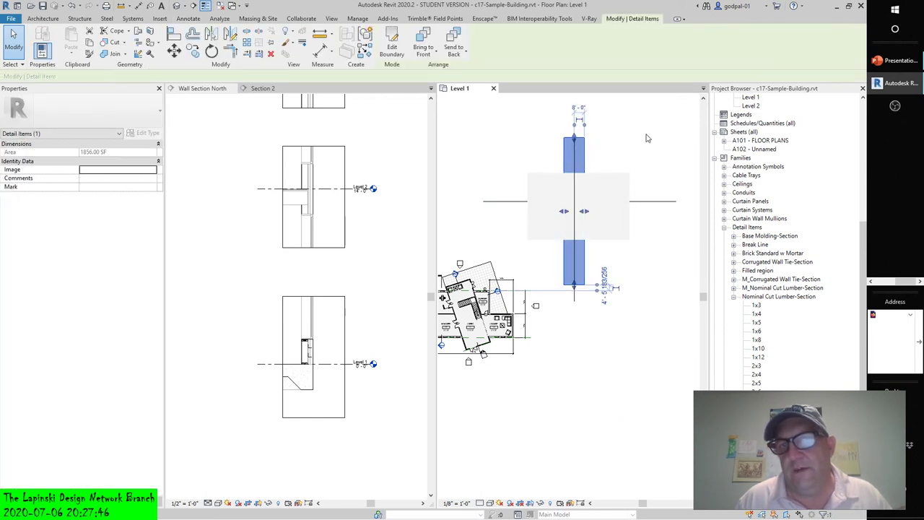
pyautogui.click(618, 181)
pyautogui.moveTo(619, 181); pyautogui.dragTo(664, 356)
pyautogui.click(586, 192)
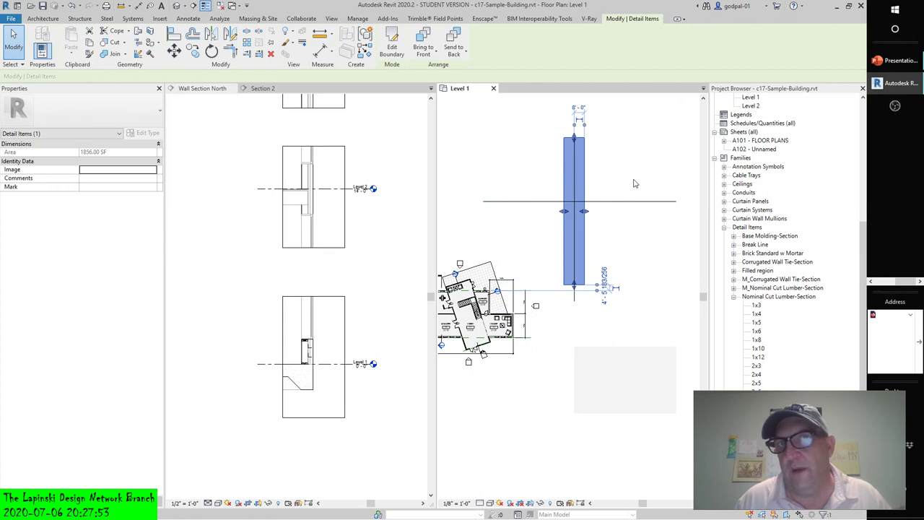
pyautogui.click(76, 10)
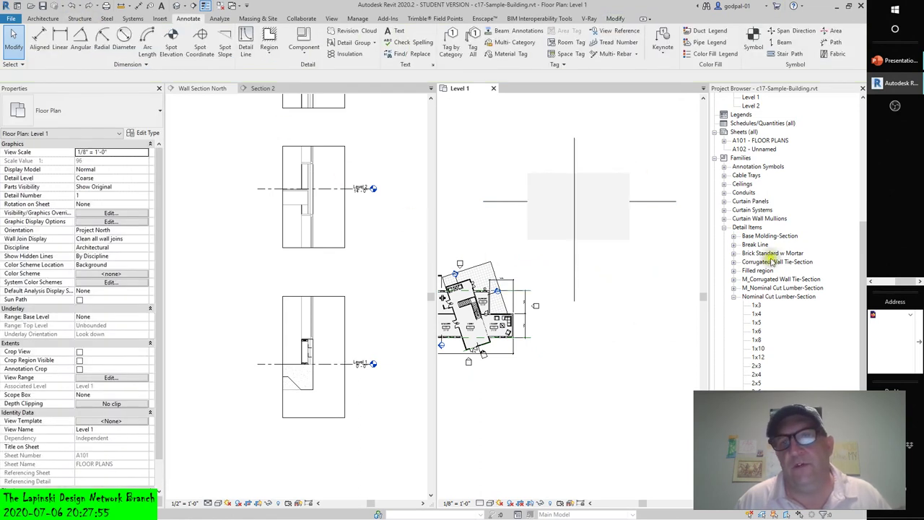
# Step: Send the horizontal detail line to back, then test-move the Earth Fill region and undo
pyautogui.click(655, 200)
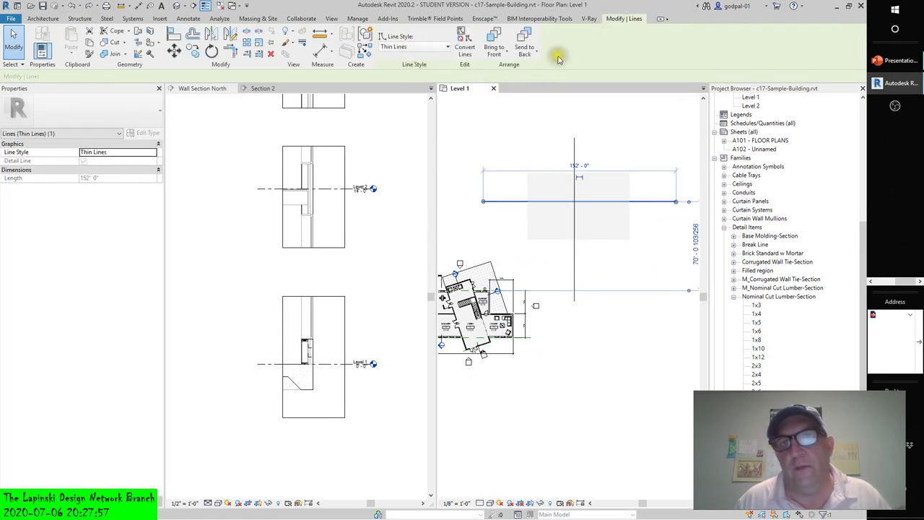
pyautogui.click(639, 438)
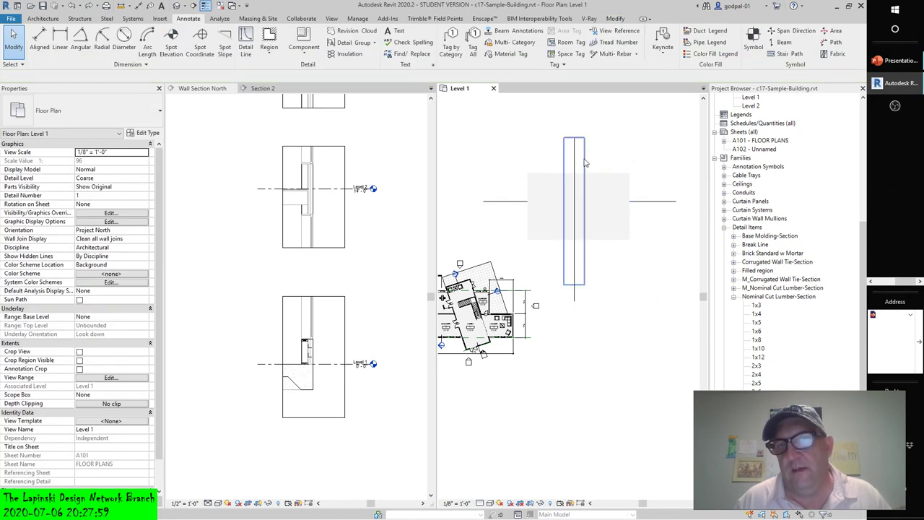
pyautogui.click(645, 204)
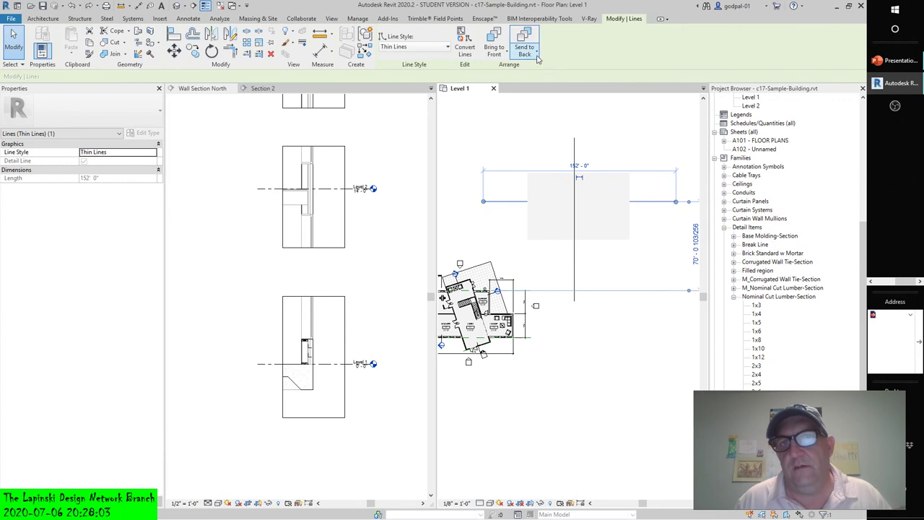
pyautogui.click(528, 40)
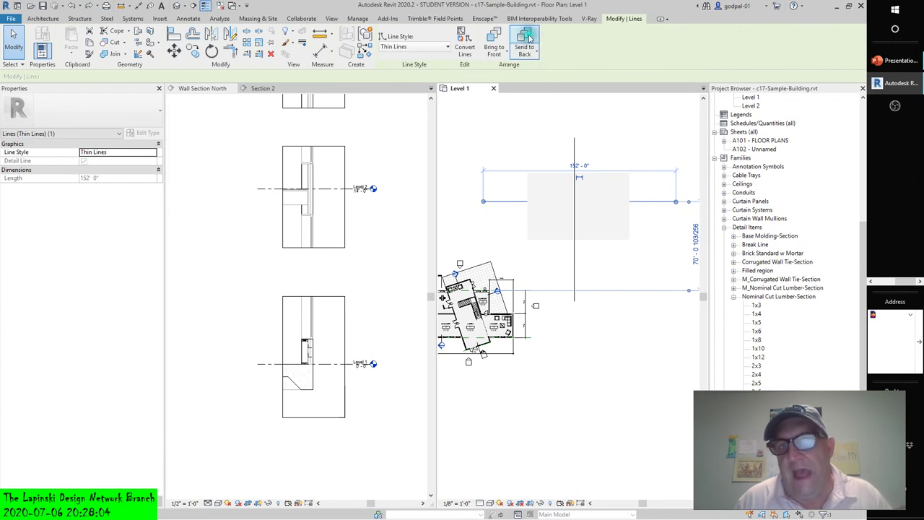
pyautogui.click(639, 390)
pyautogui.click(557, 187)
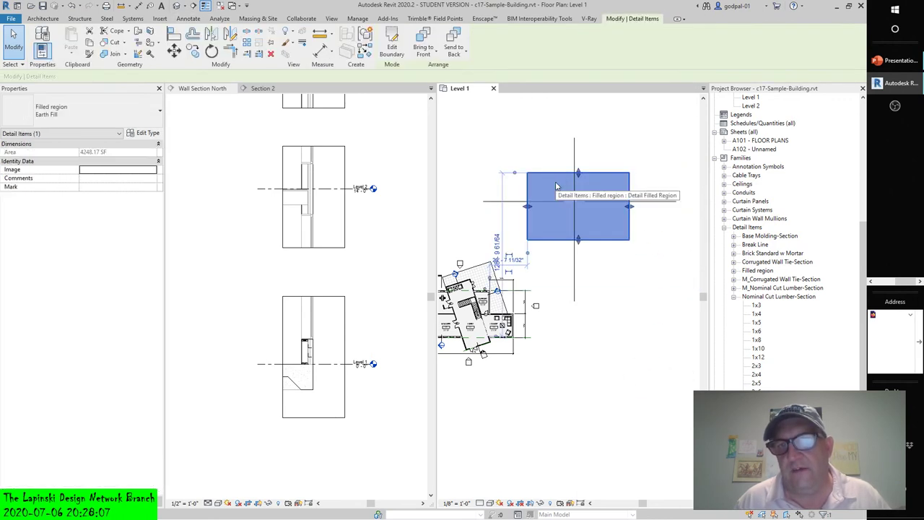
pyautogui.moveTo(572, 234); pyautogui.dragTo(611, 388)
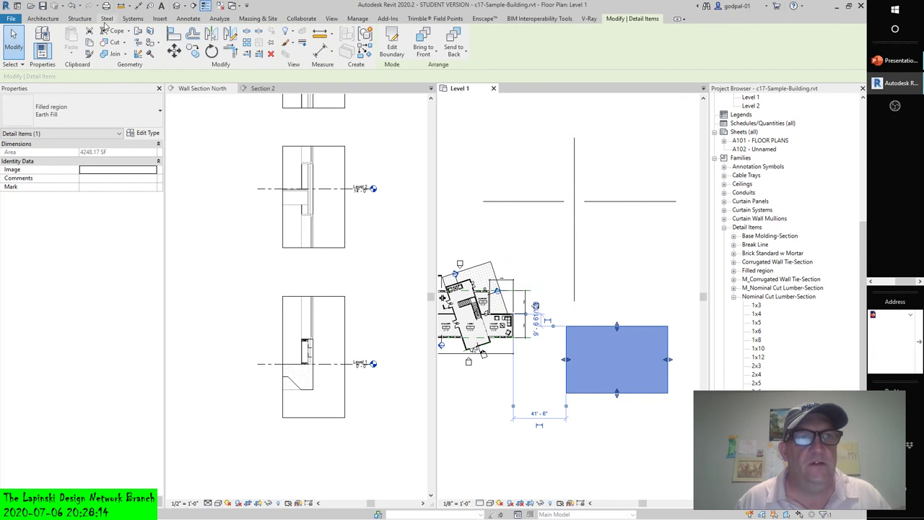
pyautogui.click(72, 5)
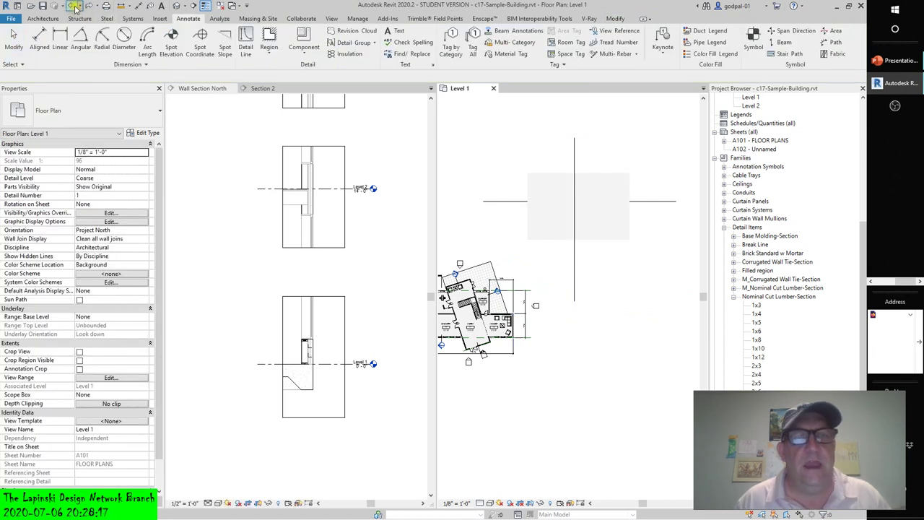